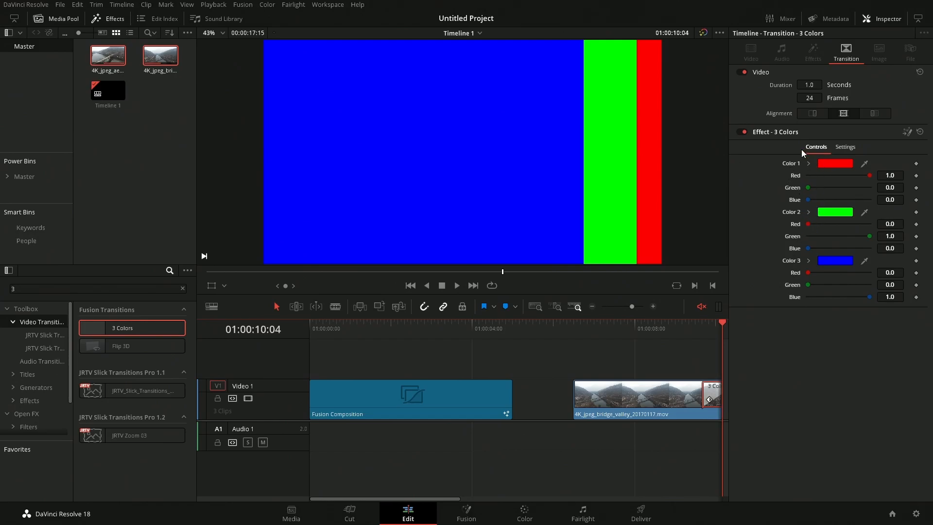
pyautogui.click(918, 18)
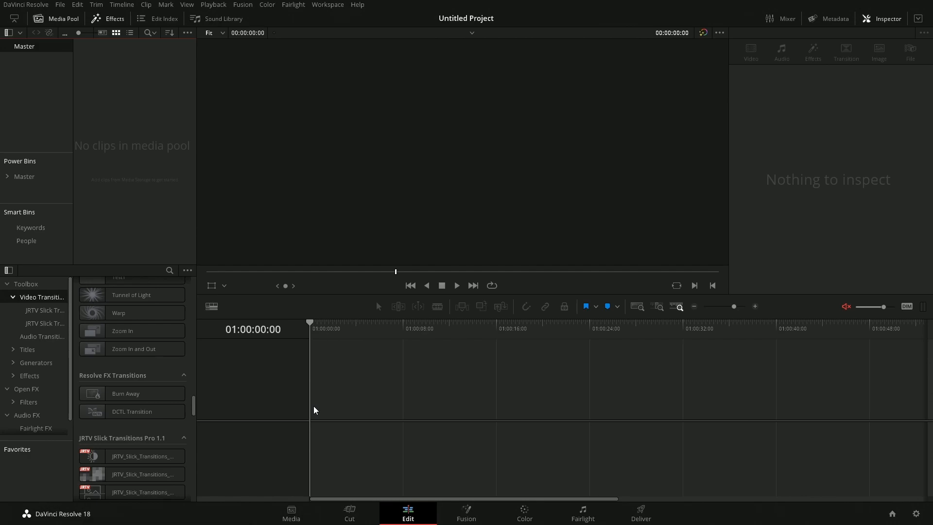
# Add a Background node connected to MediaOut1 on the Fusion page and move MediaOut1 further below it.
pyautogui.click(466, 513)
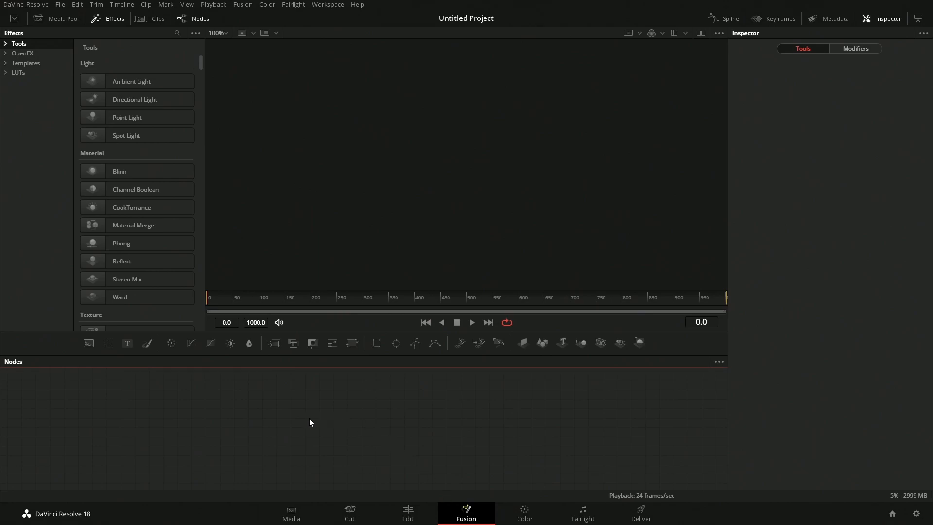
pyautogui.moveTo(89, 343); pyautogui.dragTo(361, 416)
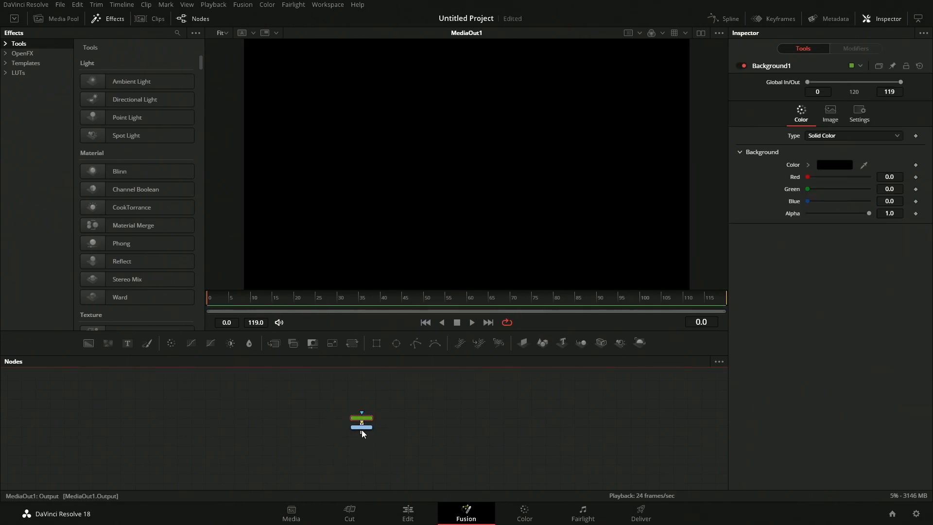
pyautogui.moveTo(361, 427); pyautogui.dragTo(363, 445)
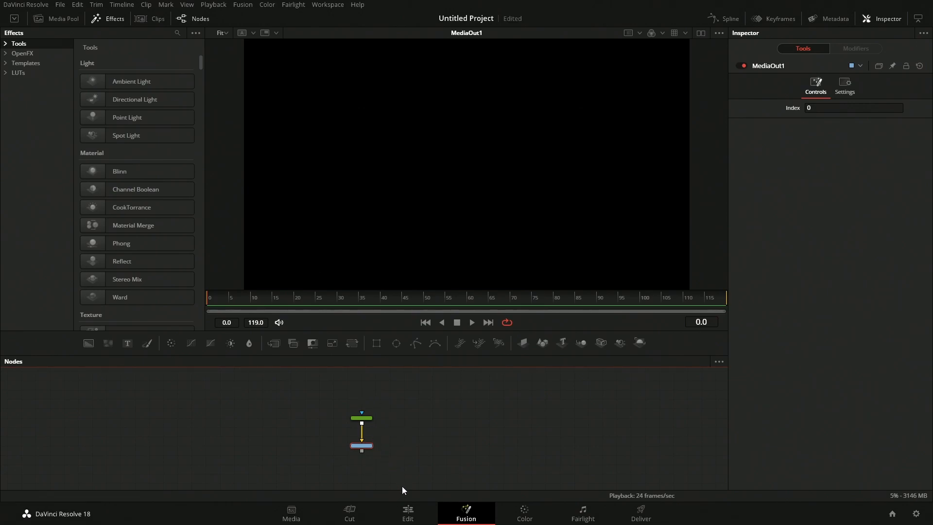
# View the Fusion composition's clip in the Edit page timeline and return to the Fusion page.
pyautogui.click(427, 518)
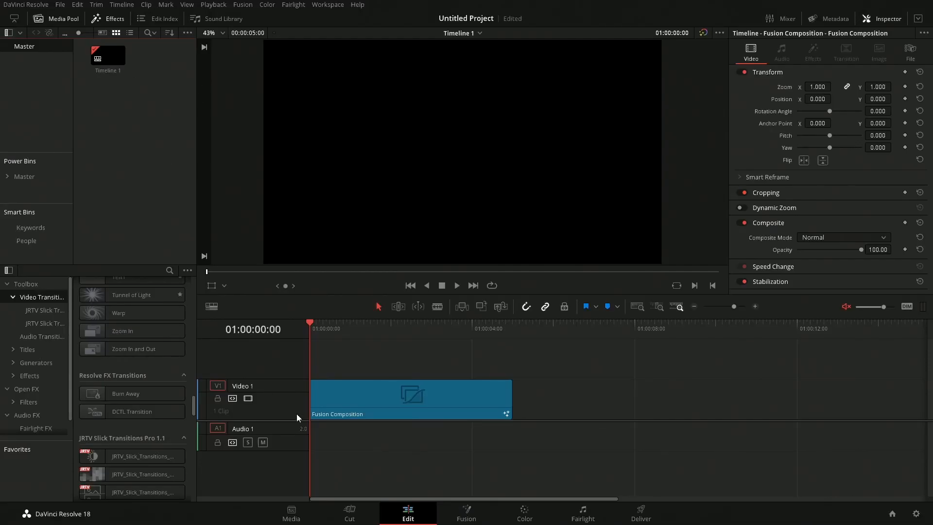
pyautogui.click(466, 511)
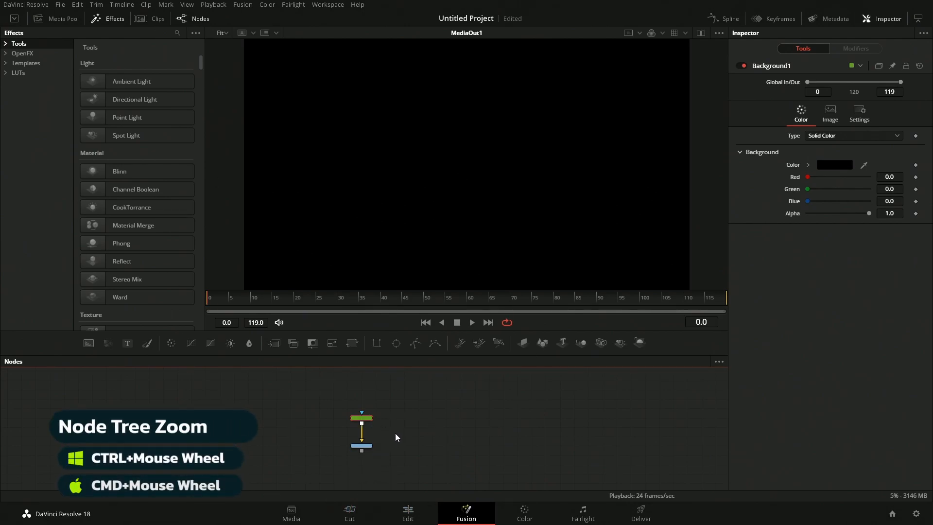
# Hide the effects library and enlarge the node area with the nodes zoomed to a readable size.
pyautogui.scroll(5, 395, 436)
pyautogui.moveTo(386, 342); pyautogui.dragTo(388, 260)
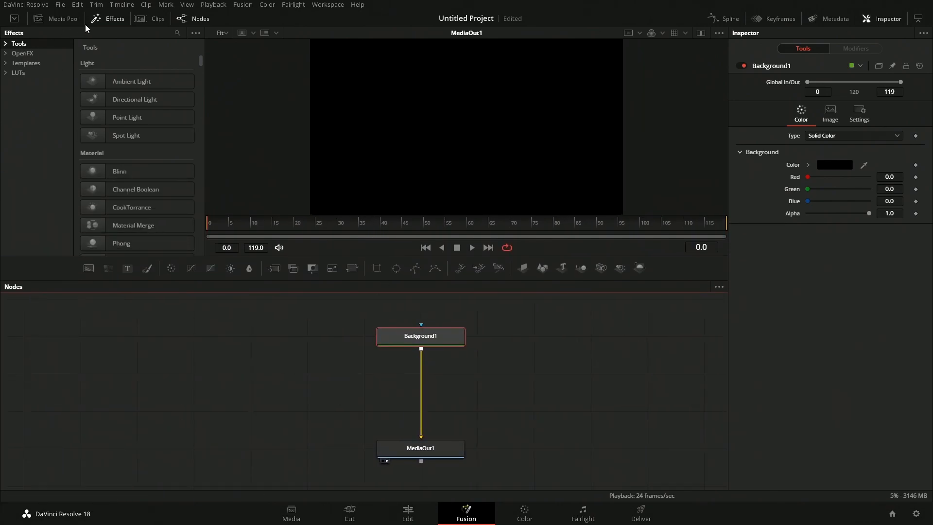
pyautogui.click(108, 19)
pyautogui.moveTo(309, 256); pyautogui.dragTo(308, 272)
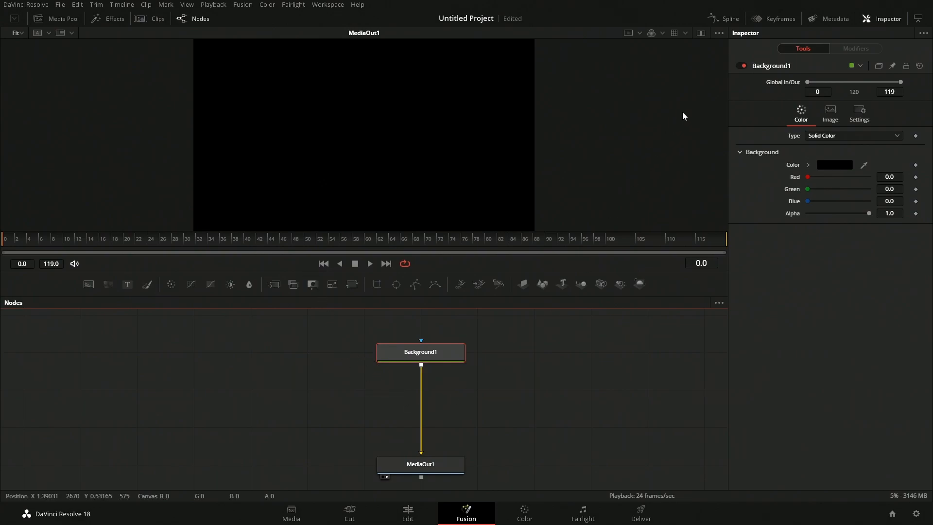
# Set up dual viewers with MediaOut1 shown in the first viewer and Background1 in the second.
pyautogui.click(700, 33)
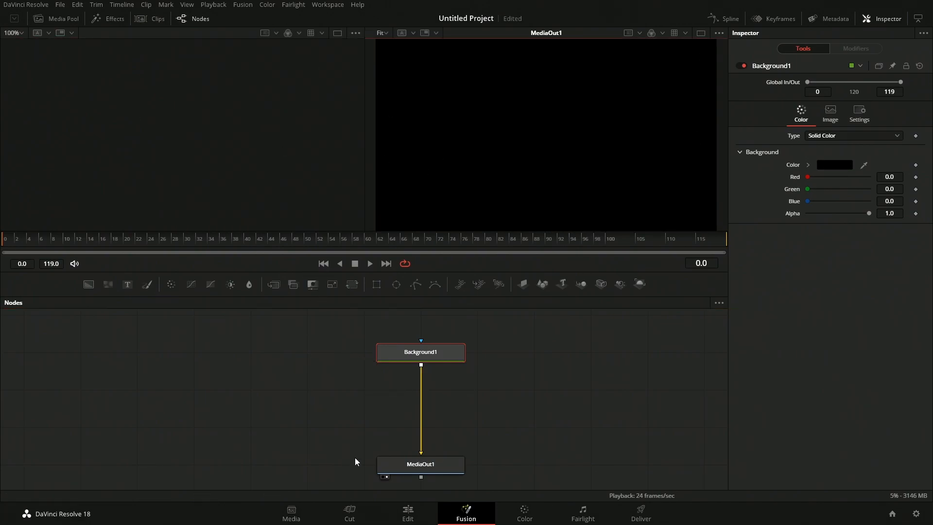
pyautogui.click(387, 477)
pyautogui.click(382, 477)
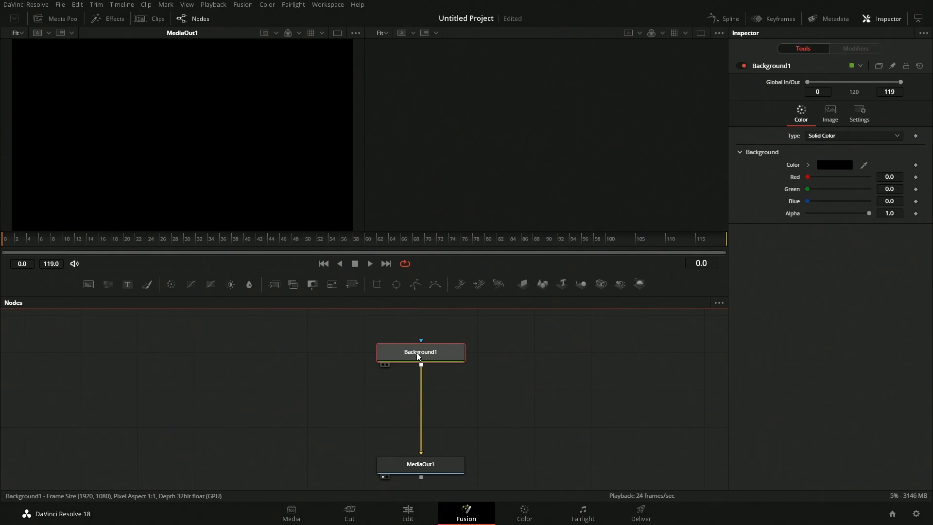
pyautogui.moveTo(420, 354); pyautogui.dragTo(530, 118)
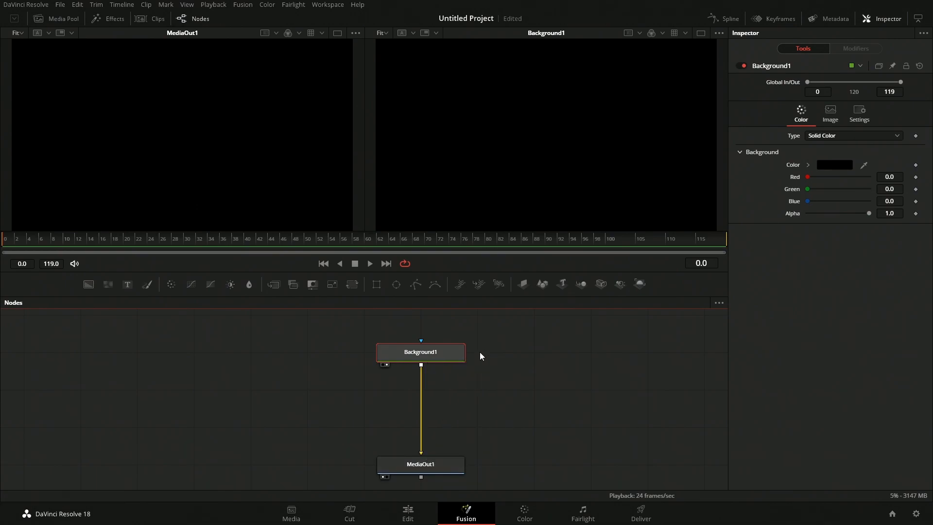
# Set Background1's Red to 1.0 and add a Rectangle mask node beside it.
pyautogui.moveTo(807, 179); pyautogui.dragTo(879, 182)
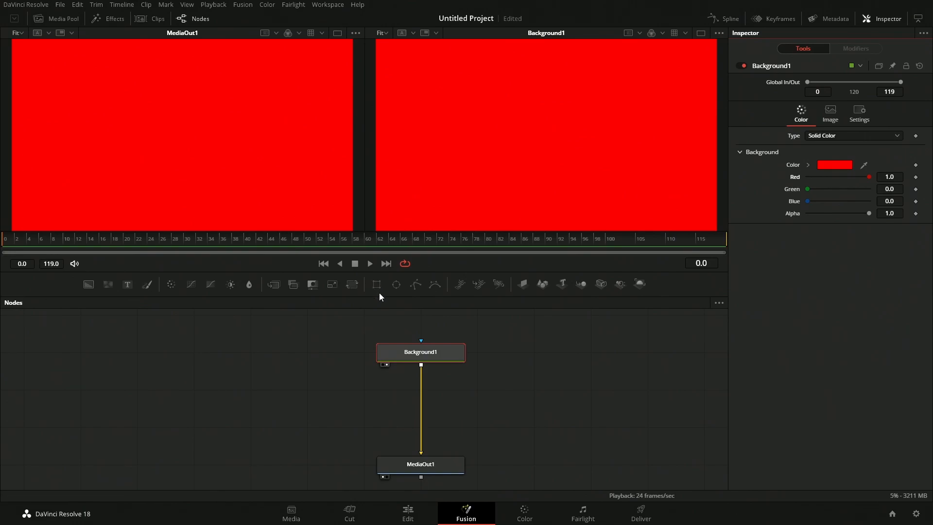
pyautogui.rightClick(515, 346)
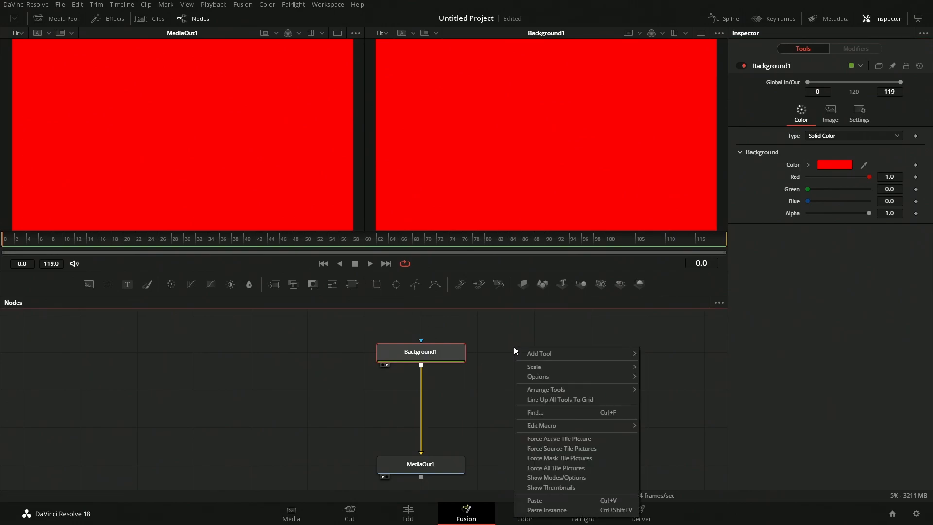
pyautogui.moveTo(537, 355)
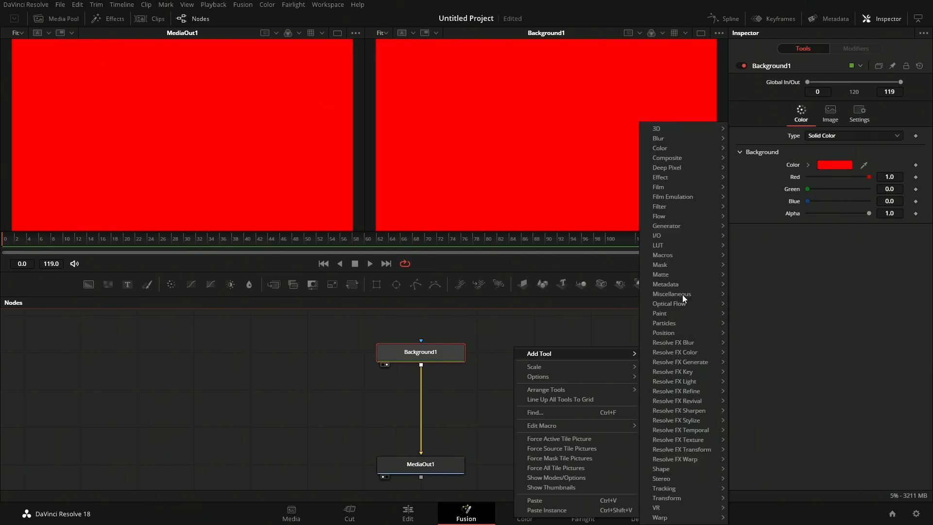
pyautogui.moveTo(678, 274)
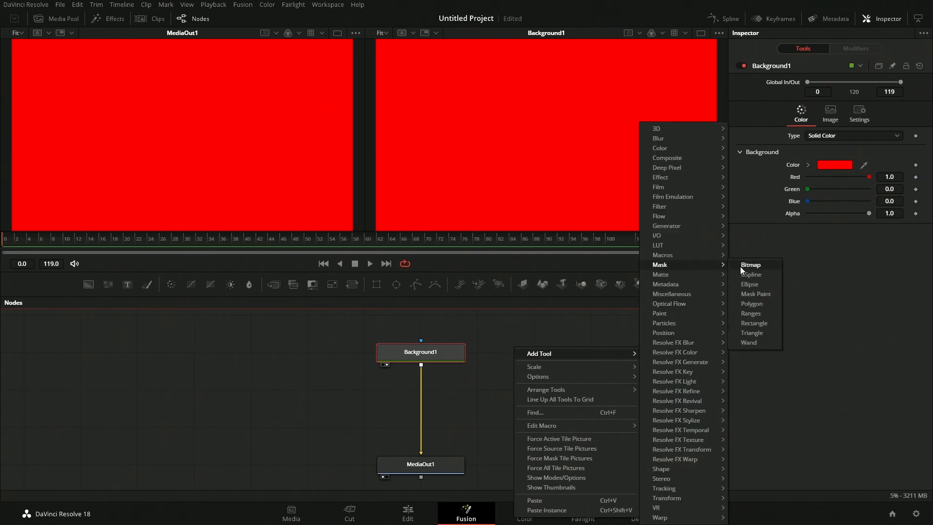
pyautogui.click(752, 322)
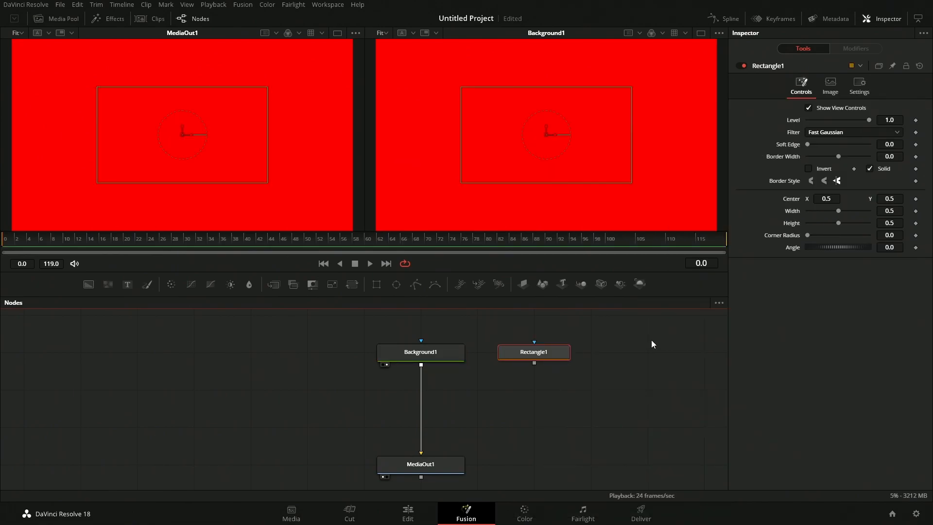
# Add a second Rectangle mask from the effects library's Mask category, delete it and hide the library again.
pyautogui.click(103, 19)
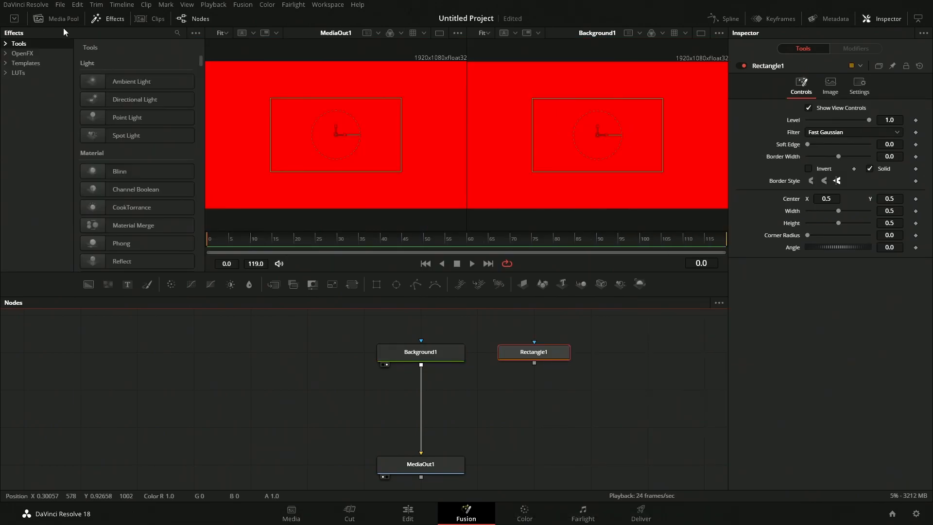
pyautogui.click(8, 44)
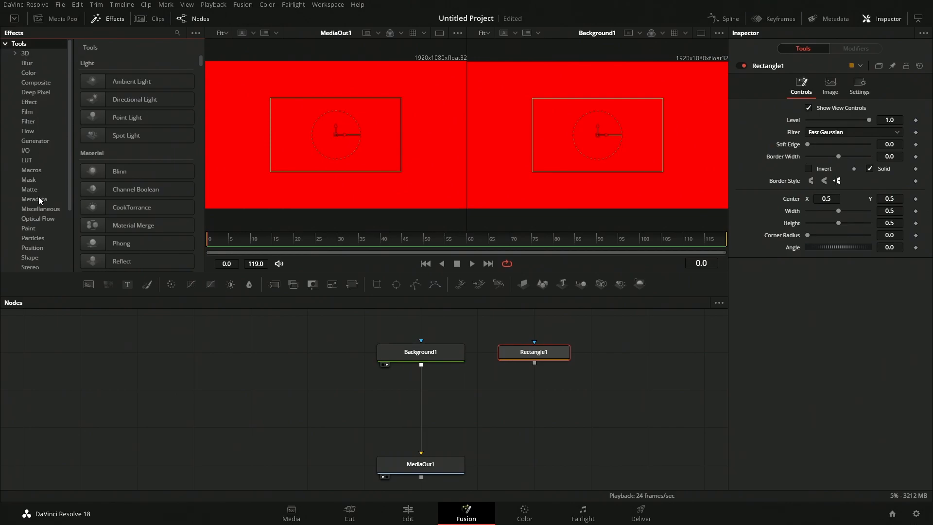
pyautogui.click(26, 181)
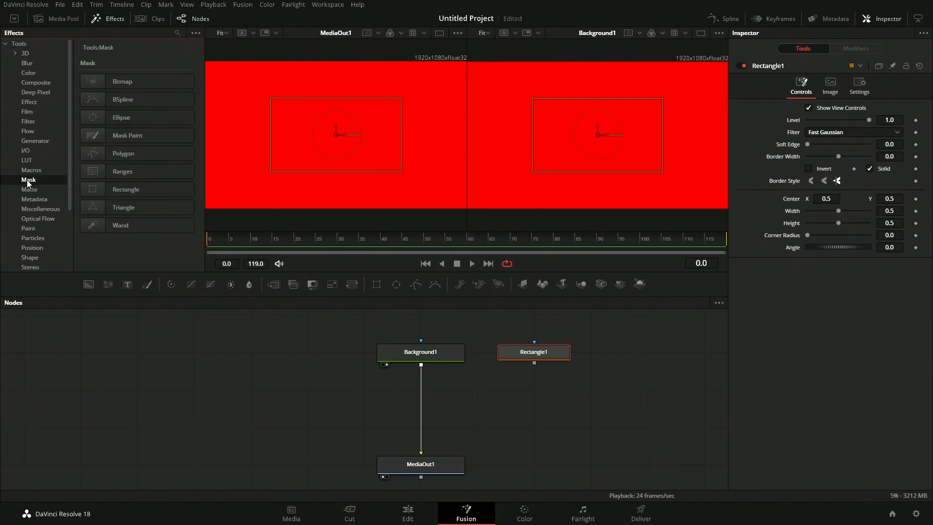
pyautogui.moveTo(106, 192); pyautogui.dragTo(299, 351)
pyautogui.press('Delete')
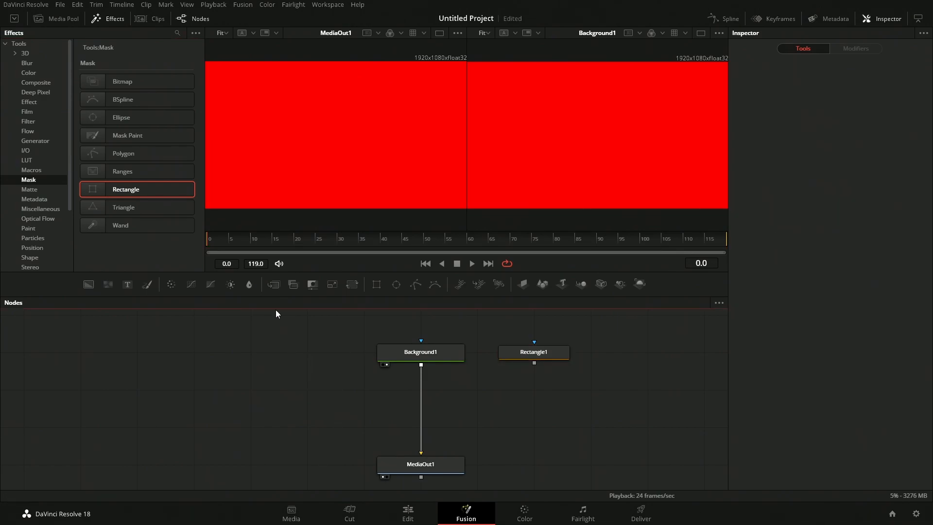
pyautogui.click(119, 18)
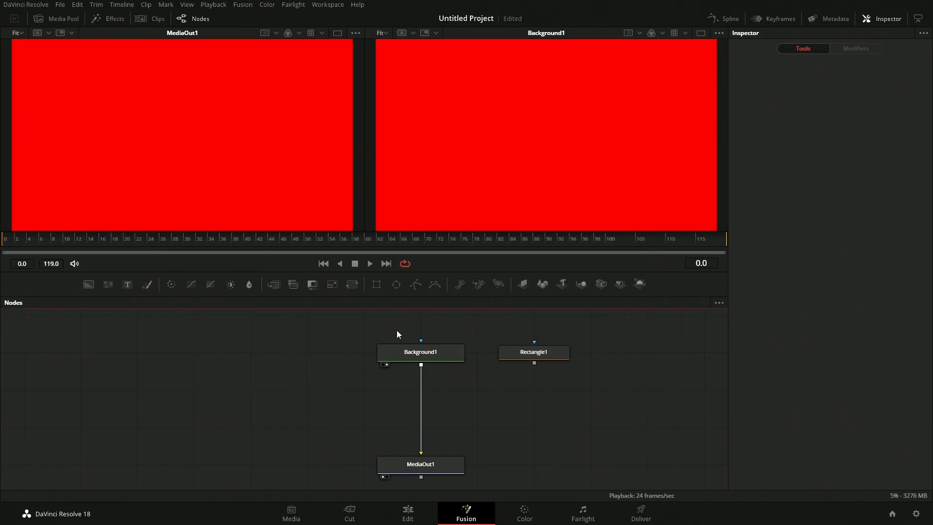
# Move Background1 closer to MediaOut1 and place Rectangle1 directly above it in the node tree.
pyautogui.moveTo(426, 363); pyautogui.dragTo(426, 378)
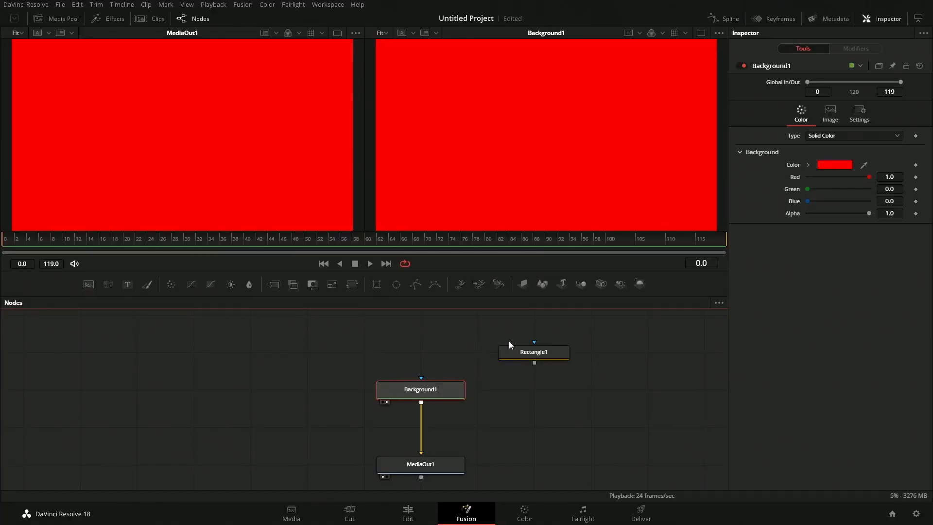
pyautogui.moveTo(510, 350); pyautogui.dragTo(432, 337)
pyautogui.click(423, 352)
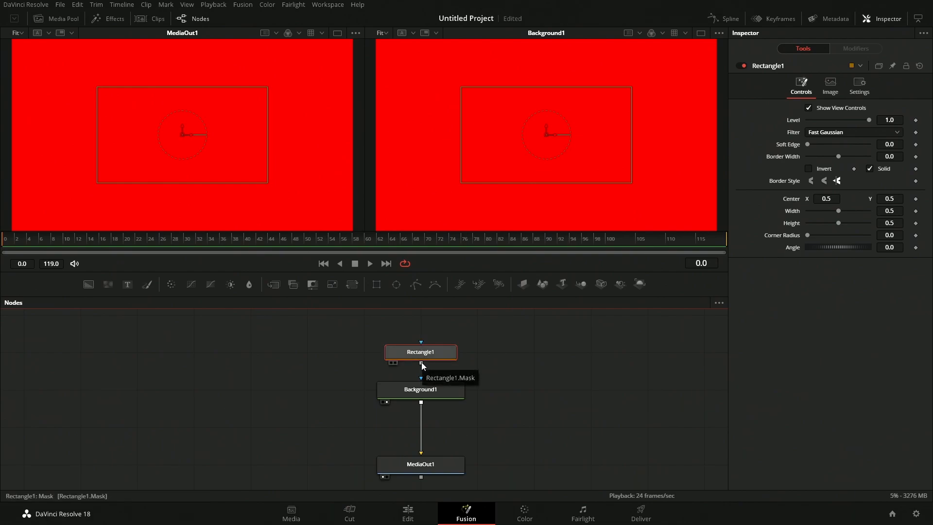
# Disconnect Background1 from MediaOut1 and connect Rectangle1 to Background1's mask input, keeping Rectangle1 above it.
pyautogui.moveTo(429, 355); pyautogui.dragTo(598, 355)
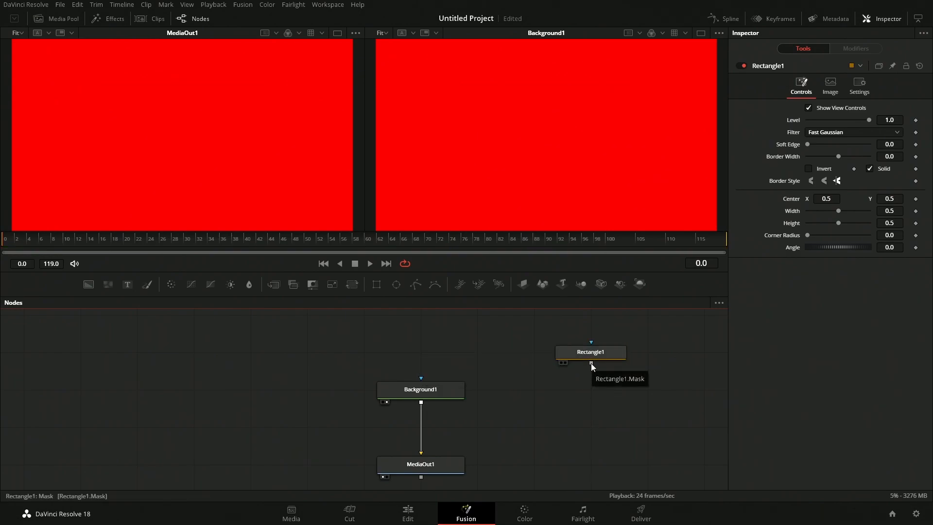
pyautogui.moveTo(418, 443); pyautogui.dragTo(535, 439)
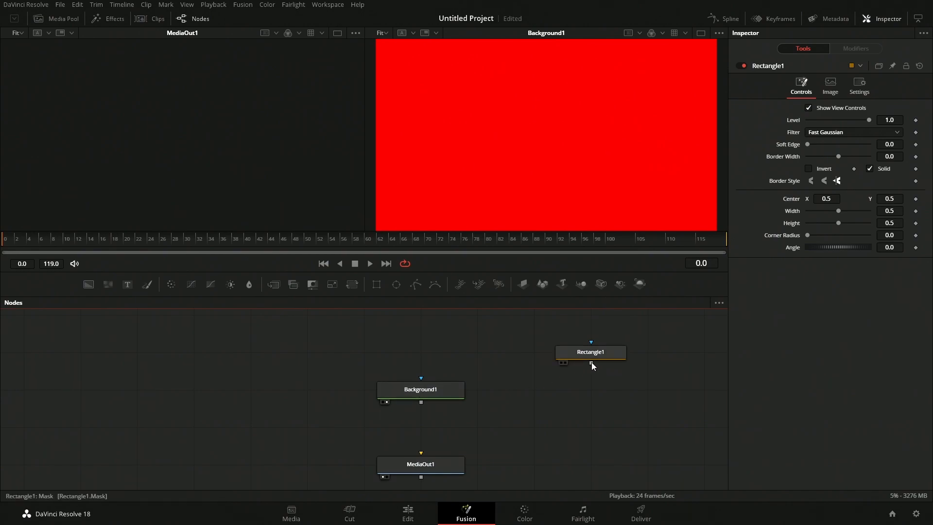
pyautogui.moveTo(590, 363); pyautogui.dragTo(419, 387)
pyautogui.moveTo(590, 352); pyautogui.dragTo(420, 352)
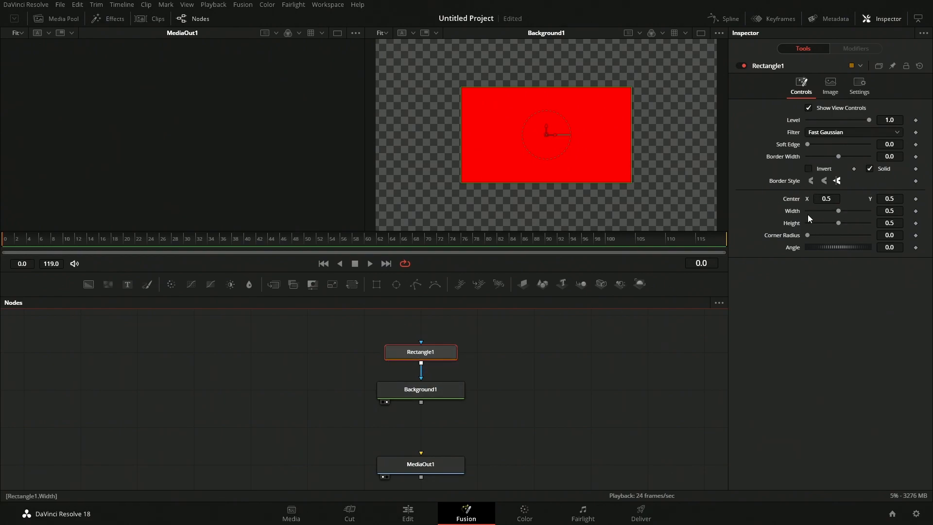
# Set Rectangle1's width and height to 1.0 and switch to a single, larger viewer of Background1.
pyautogui.moveTo(839, 212); pyautogui.dragTo(884, 226)
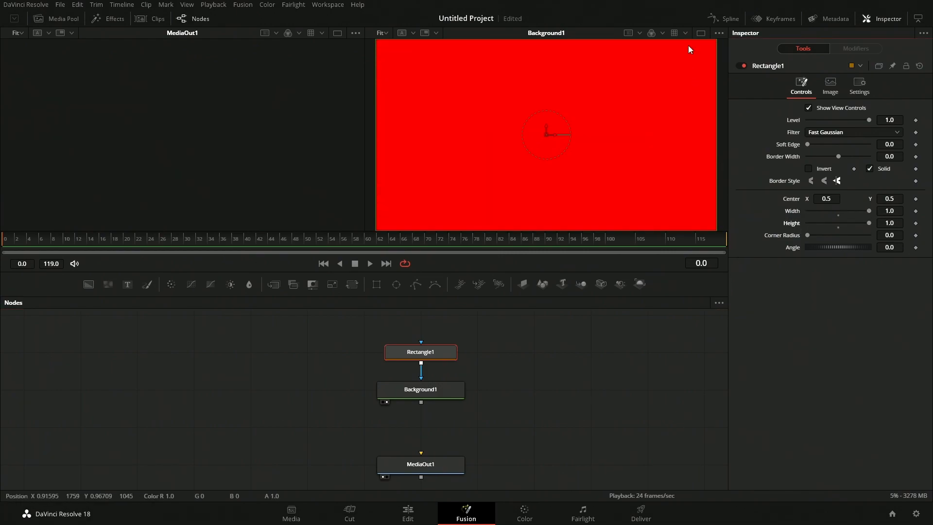
pyautogui.click(700, 33)
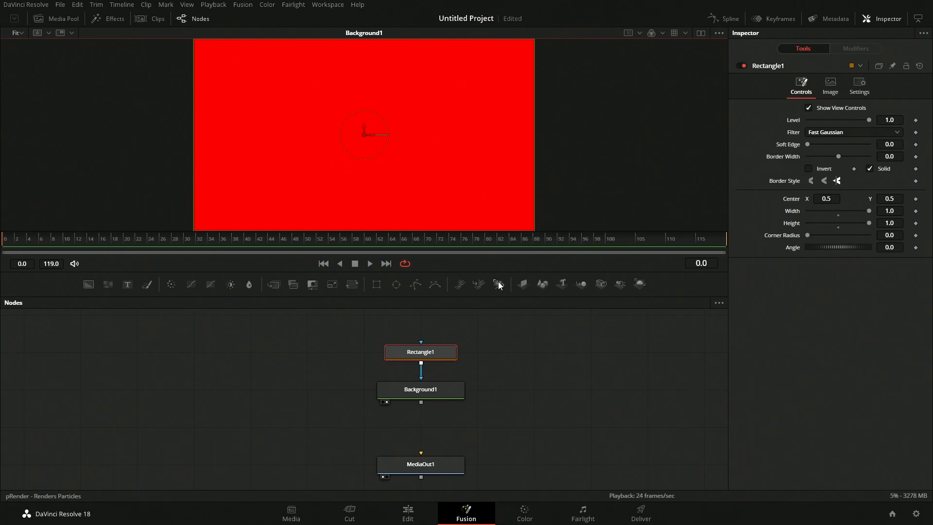
pyautogui.moveTo(500, 273); pyautogui.dragTo(457, 257)
# Try shifting Rectangle1's center sideways and to the canvas's lower-left corner, restoring it to 0.5, 0.5 each time.
pyautogui.moveTo(374, 164)
pyautogui.mouseDown()
pyautogui.moveTo(677, 189)
pyautogui.moveTo(1, 156)
pyautogui.moveTo(260, 191)
pyautogui.moveTo(810, 207)
pyautogui.moveTo(352, 176)
pyautogui.moveTo(375, 180)
pyautogui.mouseUp()
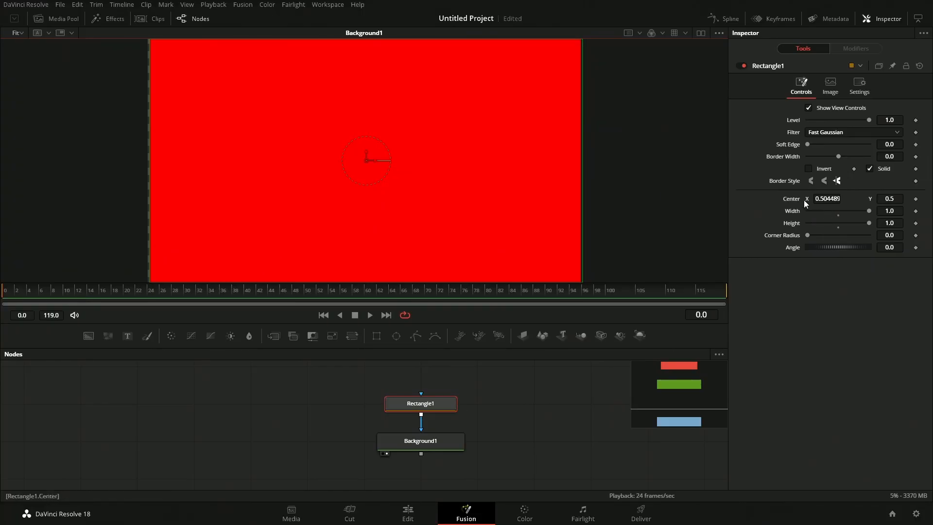
pyautogui.doubleClick(792, 198)
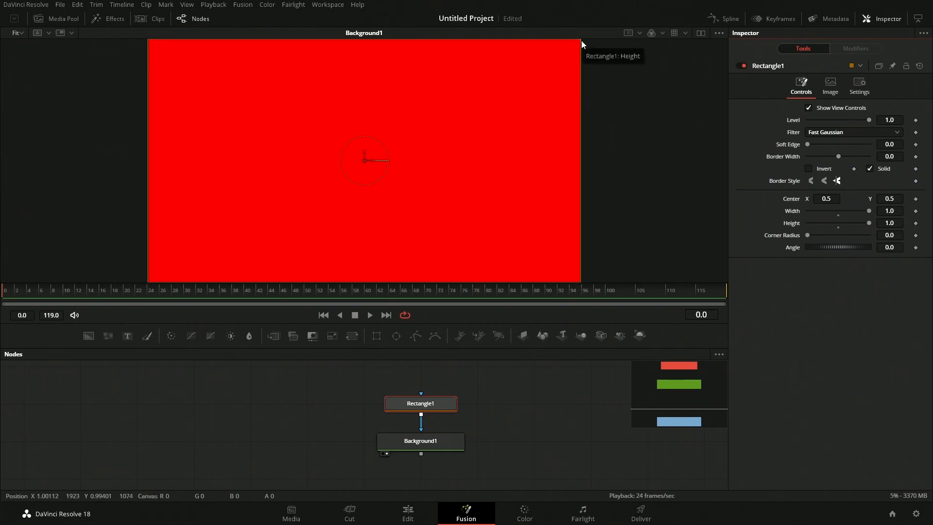
pyautogui.moveTo(363, 164); pyautogui.dragTo(150, 285)
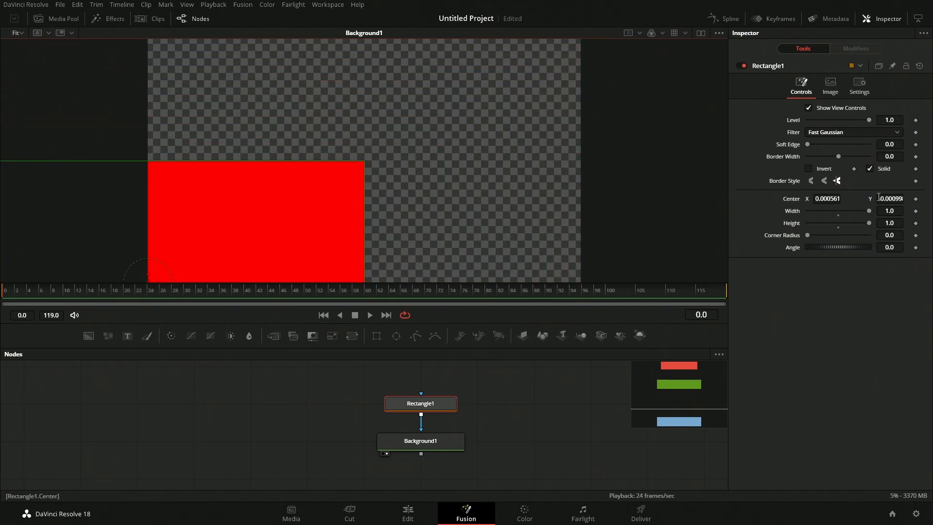
pyautogui.moveTo(151, 283); pyautogui.dragTo(275, 226)
pyautogui.hotkey('ctrl', 'z')
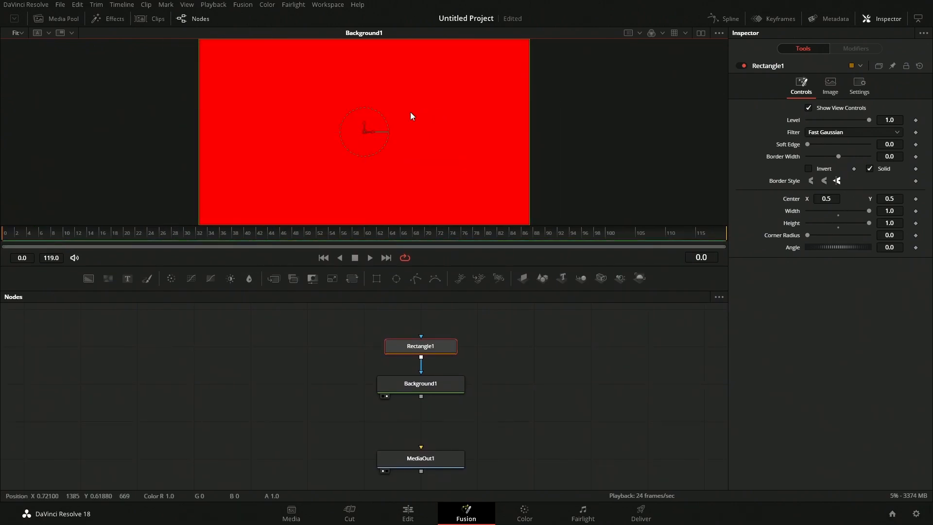
pyautogui.moveTo(368, 133); pyautogui.dragTo(216, 125)
pyautogui.doubleClick(791, 201)
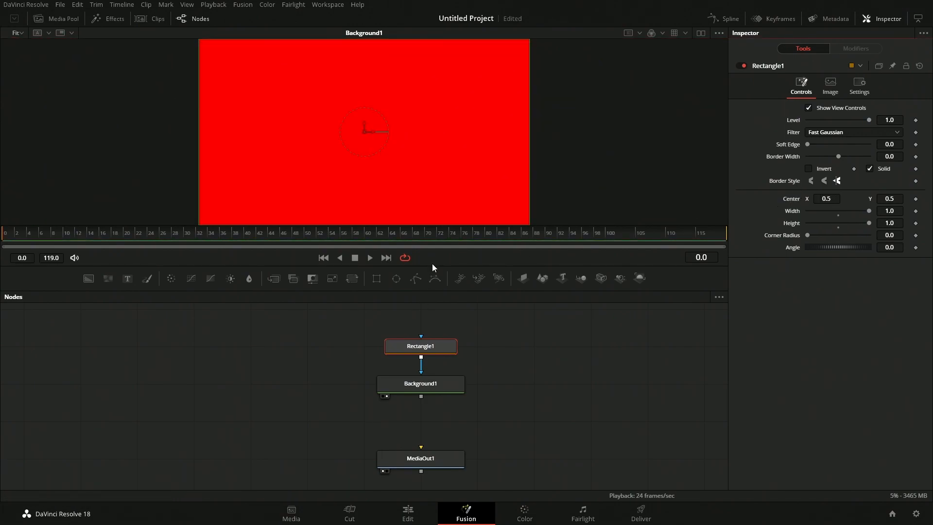
# Enlarge the viewer and shift Rectangle1 horizontally toward the canvas's left edge, to a center X of about 0.46.
pyautogui.moveTo(431, 265); pyautogui.dragTo(431, 332)
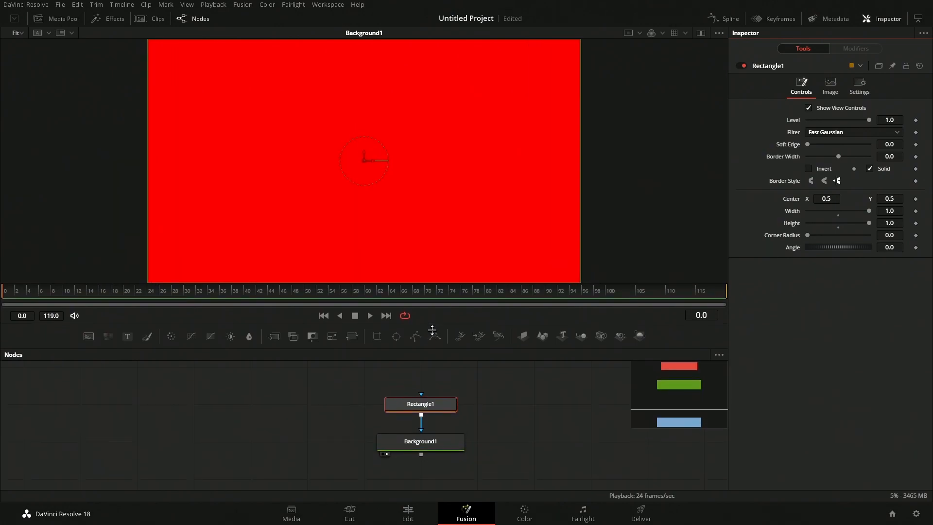
pyautogui.moveTo(372, 165); pyautogui.dragTo(358, 186)
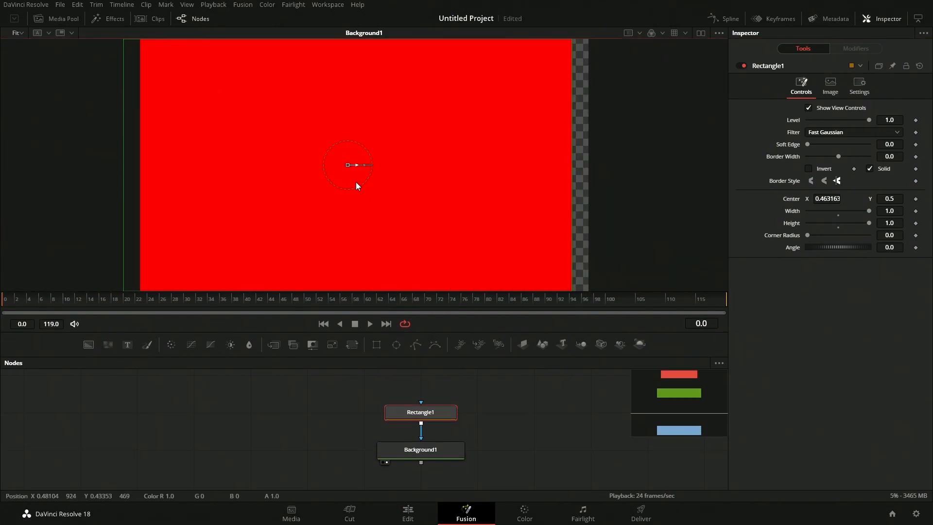
# Try rotating Rectangle1 to -13 degrees, stretching its height to about 1.68 and shifting its center X to about 0.49.
pyautogui.moveTo(851, 251); pyautogui.dragTo(848, 251)
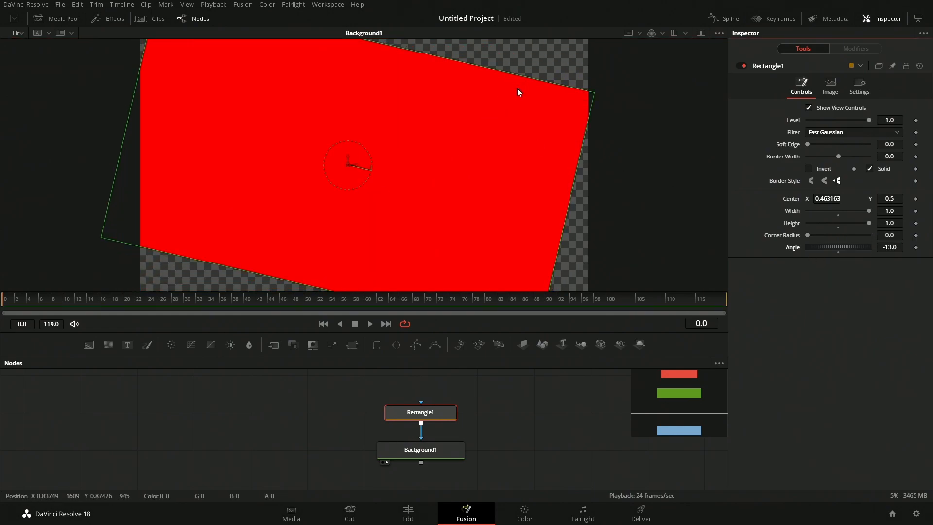
pyautogui.moveTo(535, 83); pyautogui.dragTo(570, 3)
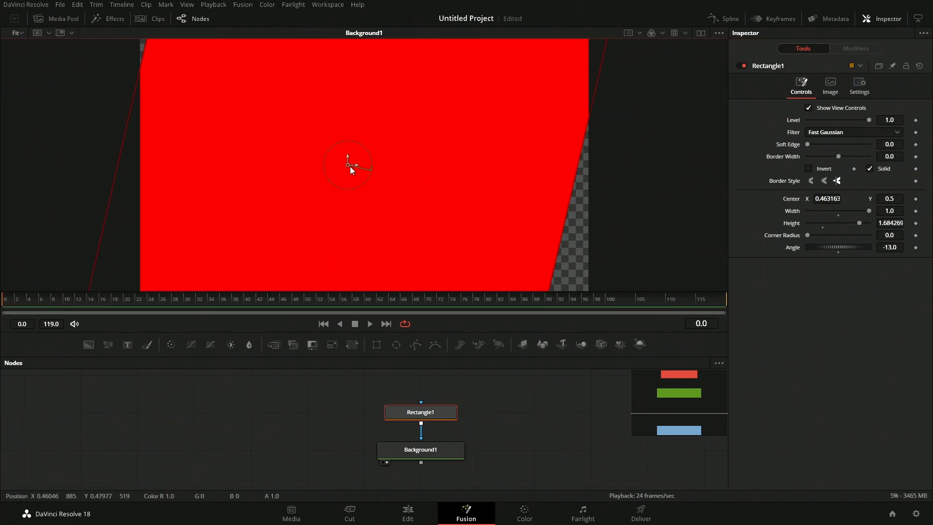
pyautogui.moveTo(356, 168)
pyautogui.mouseDown()
pyautogui.moveTo(76, 167)
pyautogui.moveTo(598, 170)
pyautogui.moveTo(230, 167)
pyautogui.moveTo(369, 167)
pyautogui.mouseUp()
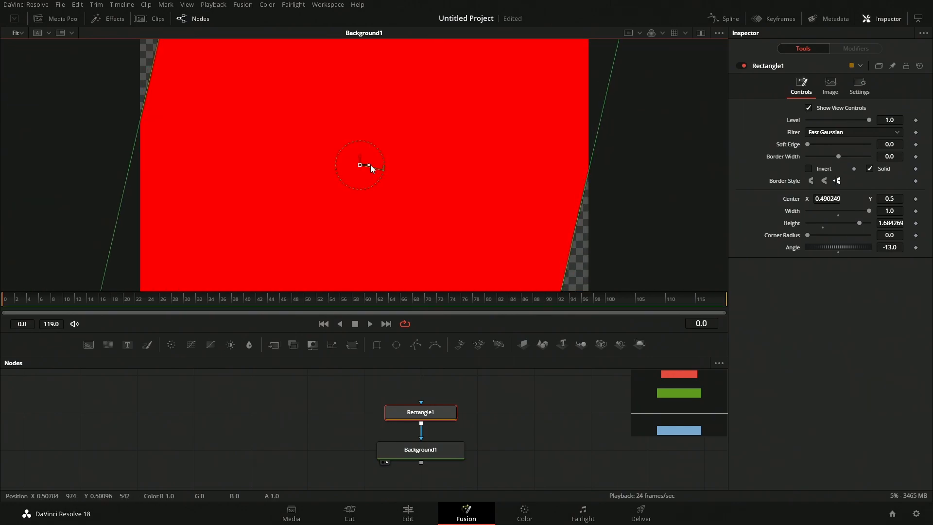
# Restore Rectangle1 to angle 0, height 1.0 and center 0.5, 0.5, and enlarge the viewer area.
pyautogui.doubleClick(792, 246)
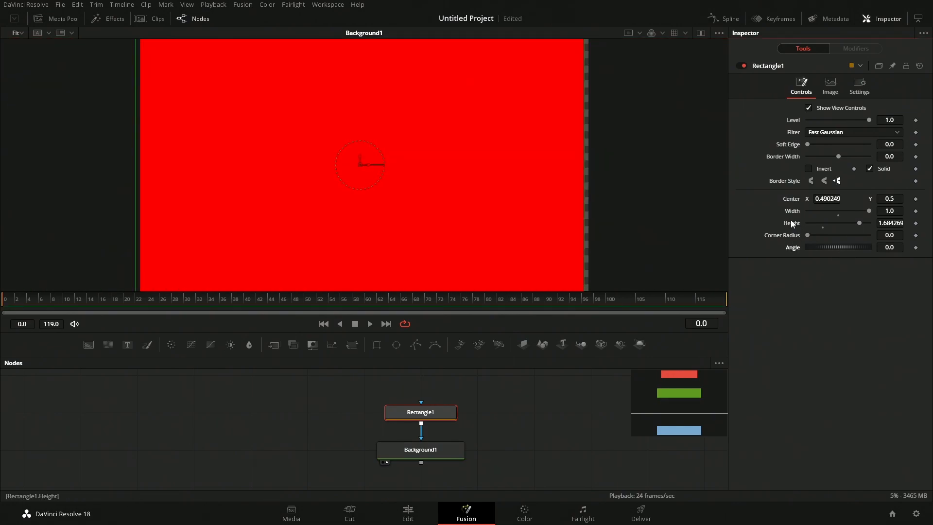
pyautogui.write('1')
pyautogui.press('Tab')
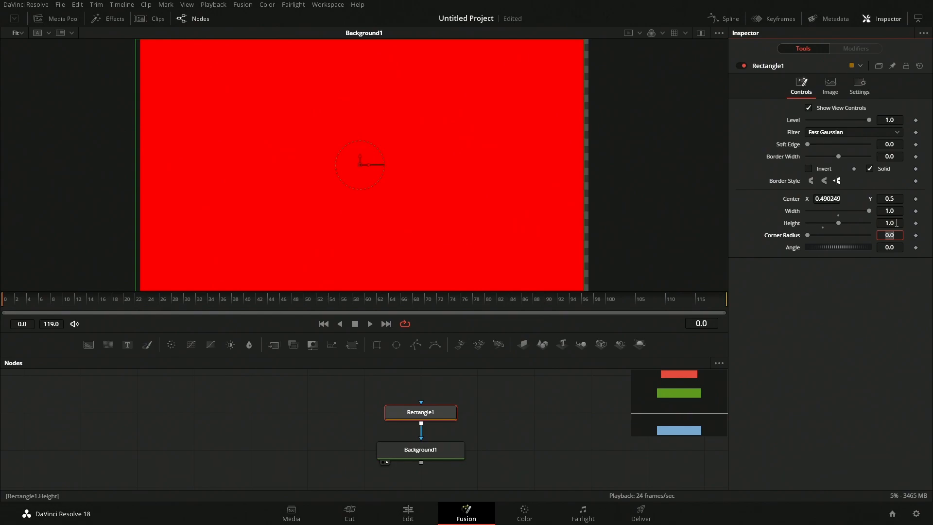
pyautogui.doubleClick(791, 199)
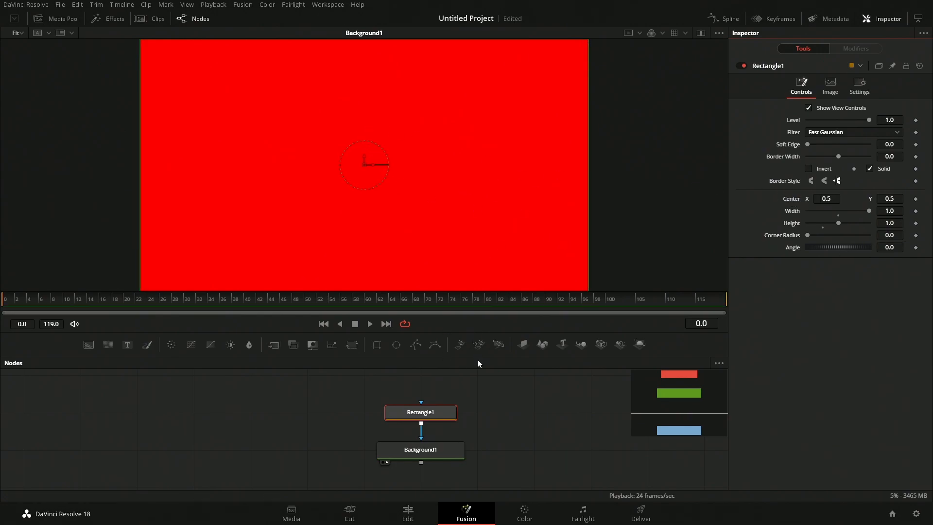
pyautogui.moveTo(482, 331); pyautogui.dragTo(485, 355)
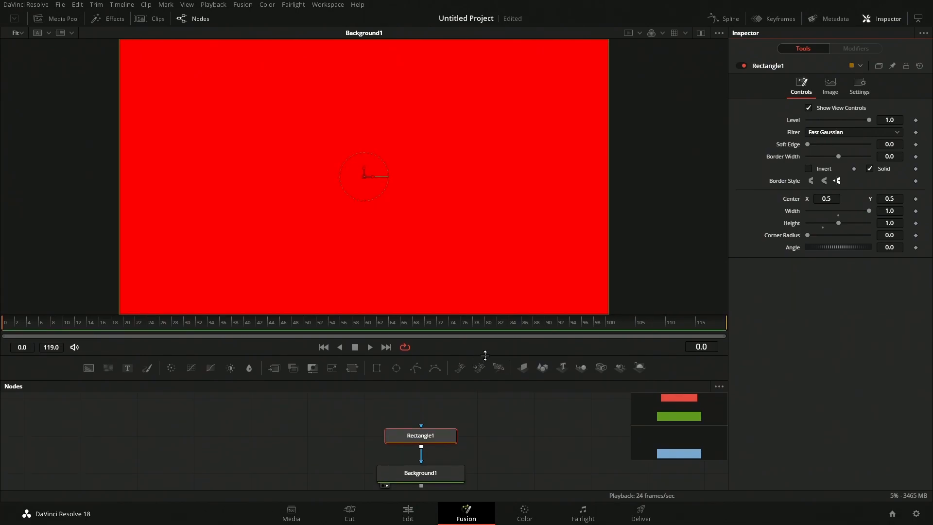
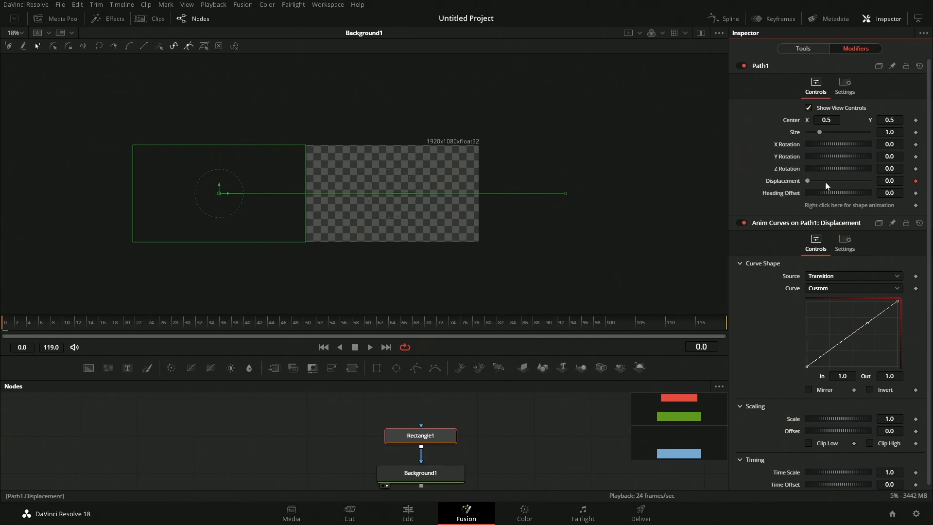
# Scrub through the rectangle's path animation and play it back from frame 0.
pyautogui.moveTo(84, 327); pyautogui.dragTo(746, 339)
pyautogui.moveTo(665, 328); pyautogui.dragTo(385, 327)
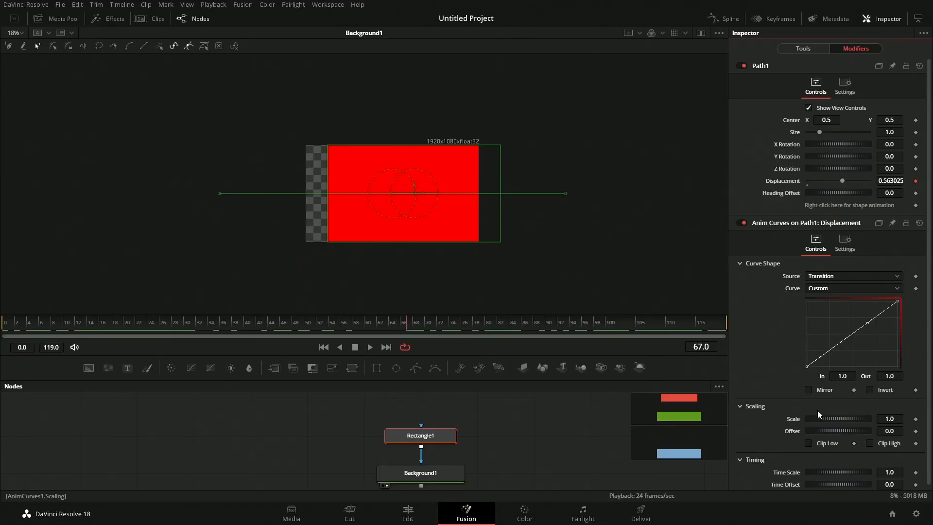
pyautogui.moveTo(150, 328); pyautogui.dragTo(11, 338)
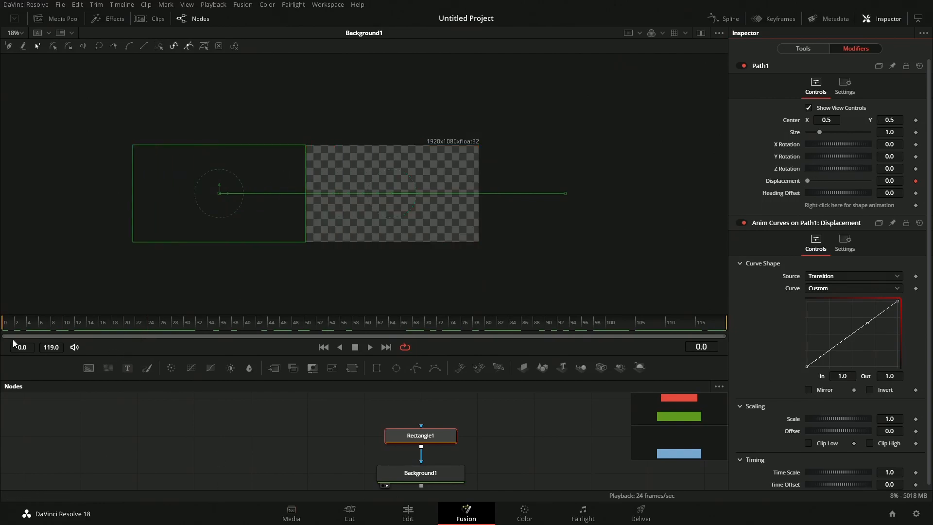
pyautogui.press('space')
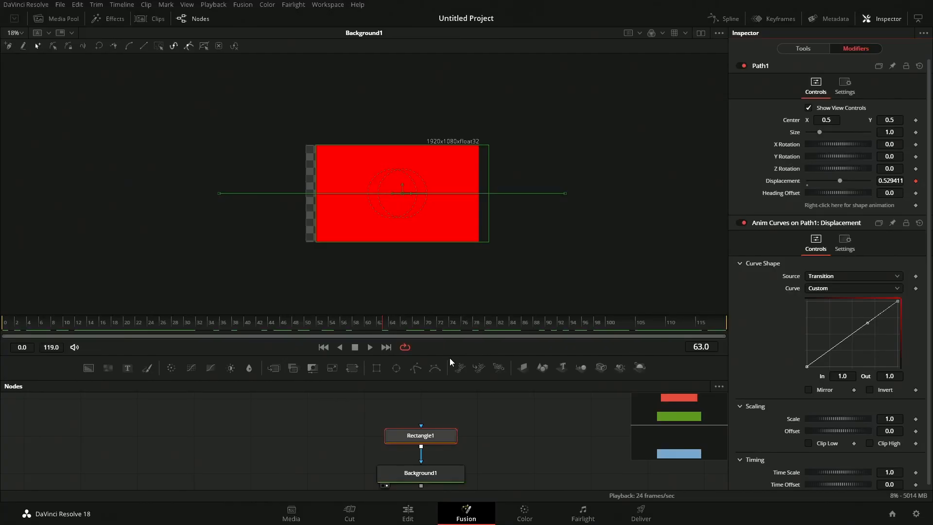
# Enlarge the node area and duplicate the Rectangle1 and Background1 pair twice, aligning both copies in a row beside the originals.
pyautogui.moveTo(450, 362); pyautogui.dragTo(450, 291)
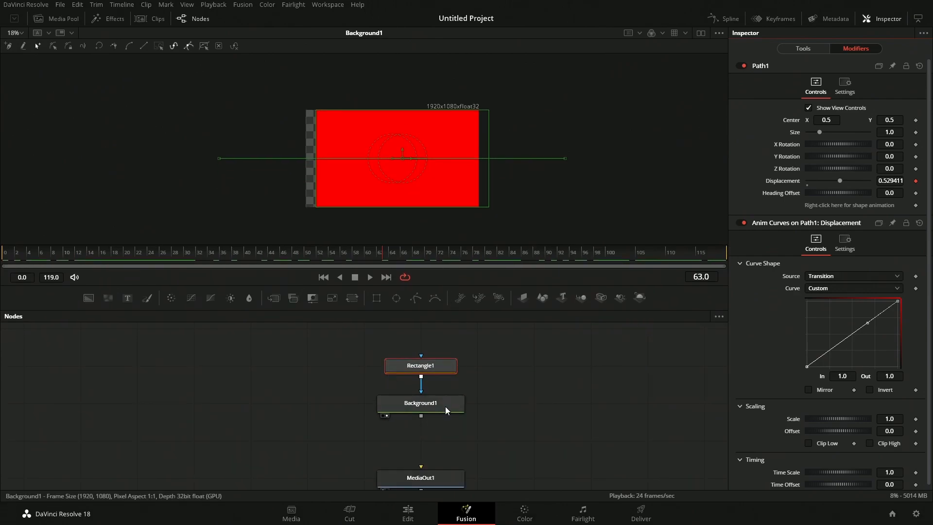
pyautogui.moveTo(498, 340); pyautogui.dragTo(414, 413)
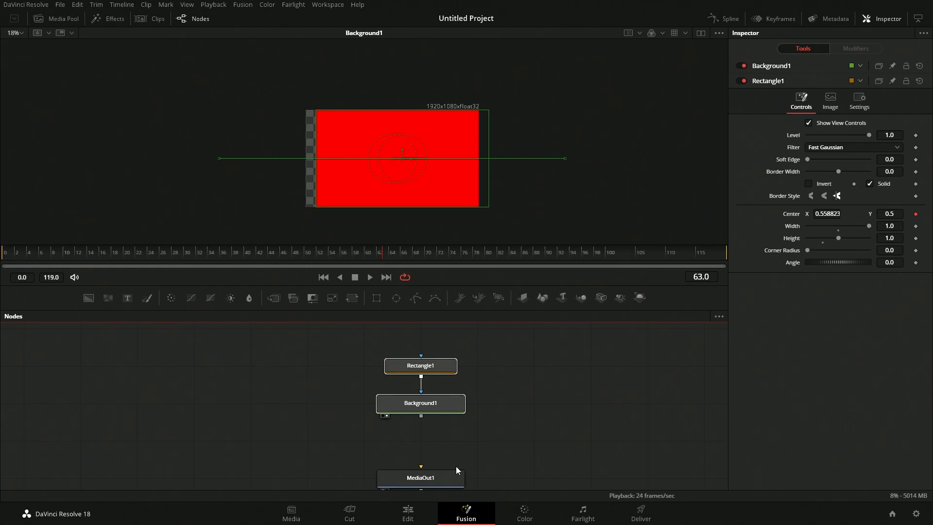
pyautogui.hotkey('ctrl', 'v')
pyautogui.moveTo(588, 356); pyautogui.dragTo(535, 409)
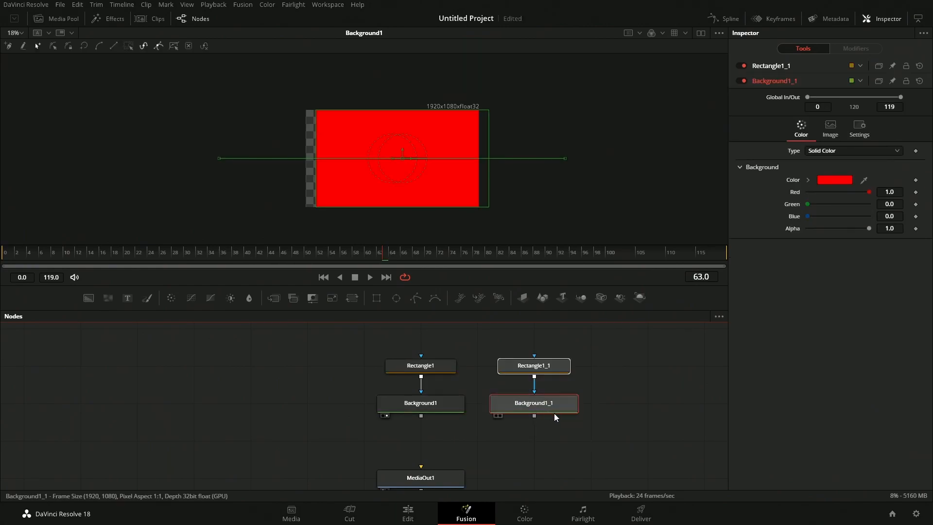
pyautogui.click(554, 417)
pyautogui.hotkey('ctrl', 'v')
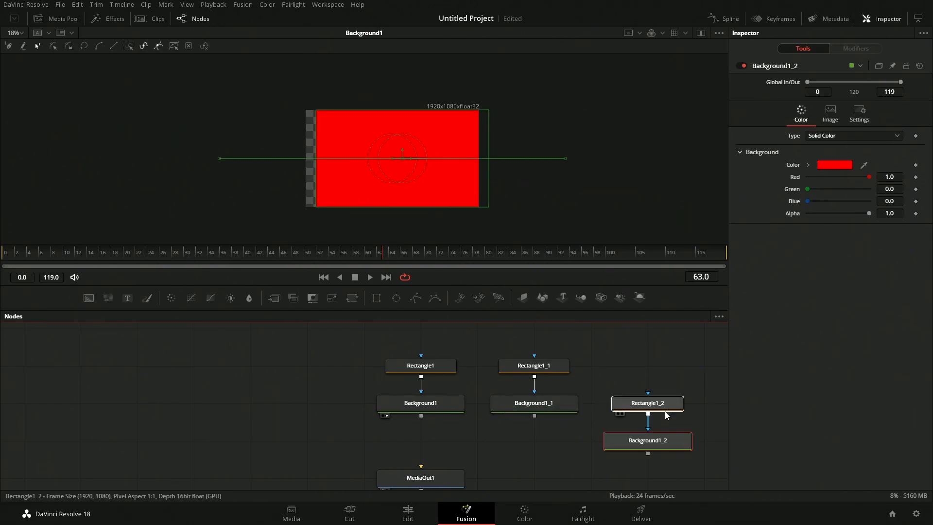
pyautogui.moveTo(675, 362); pyautogui.dragTo(607, 481)
pyautogui.moveTo(649, 451); pyautogui.dragTo(649, 413)
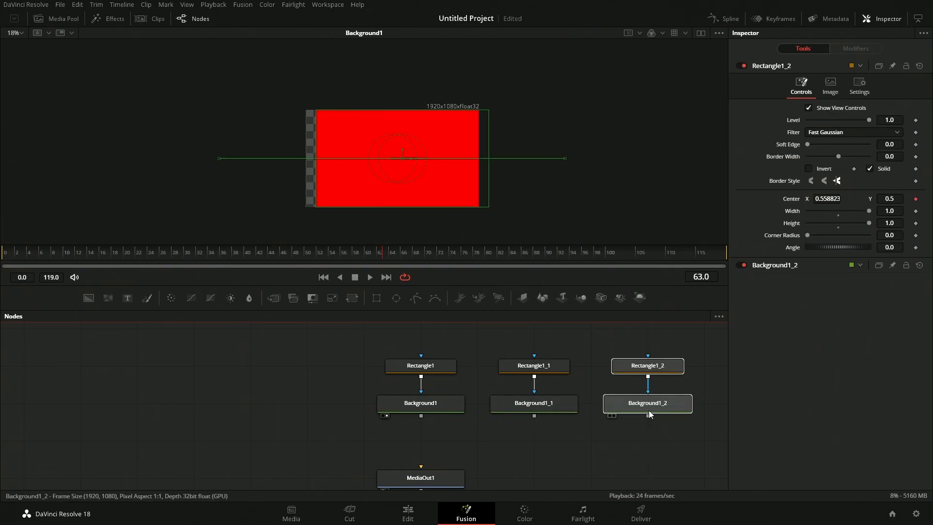
# Rename the copied nodes Background1_1 and Background1_2 as Background2 and Background3.
pyautogui.click(539, 406)
pyautogui.press('F2')
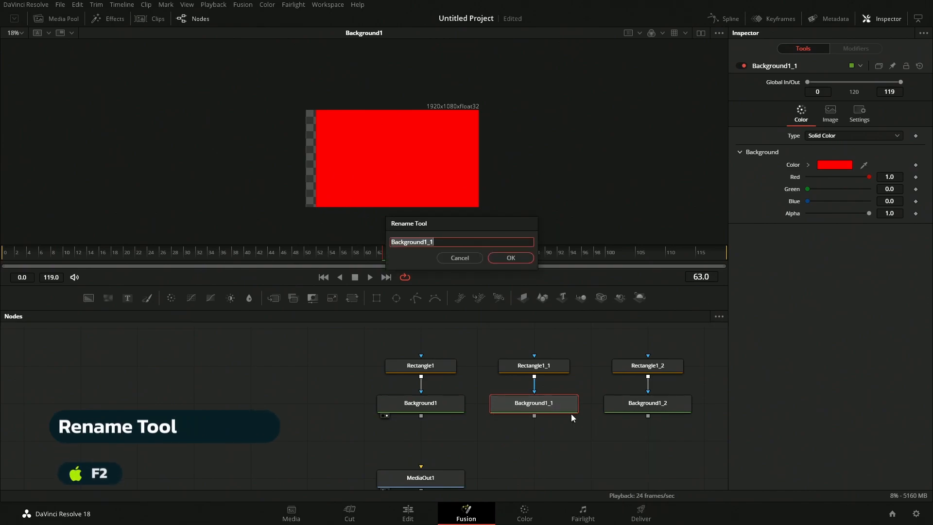
pyautogui.press('BackSpace')
pyautogui.write('2')
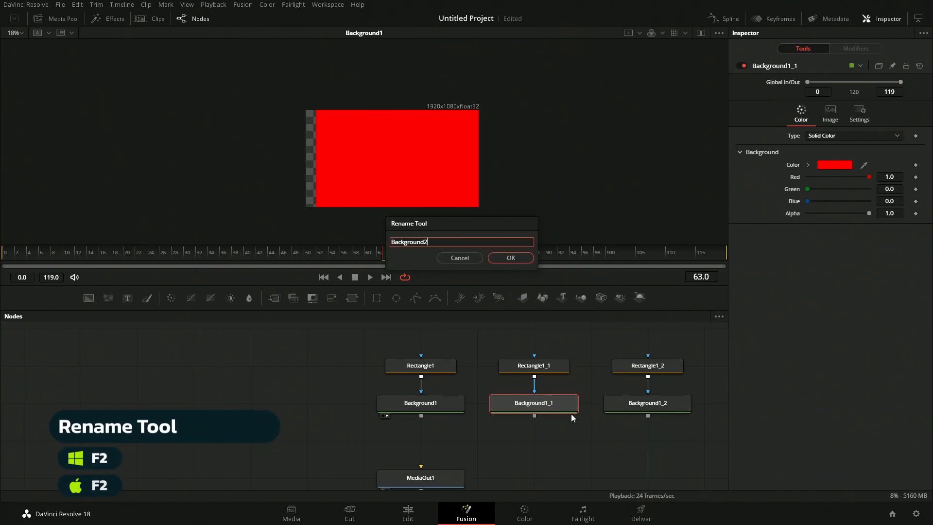
pyautogui.press('Return')
pyautogui.click(632, 408)
pyautogui.press('F2')
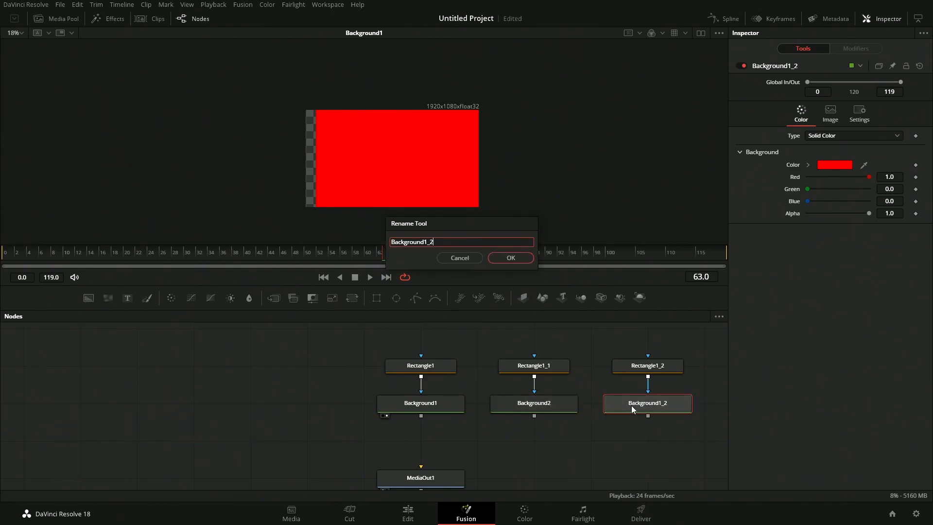
pyautogui.write('3')
pyautogui.press('Return')
pyautogui.rightClick(637, 403)
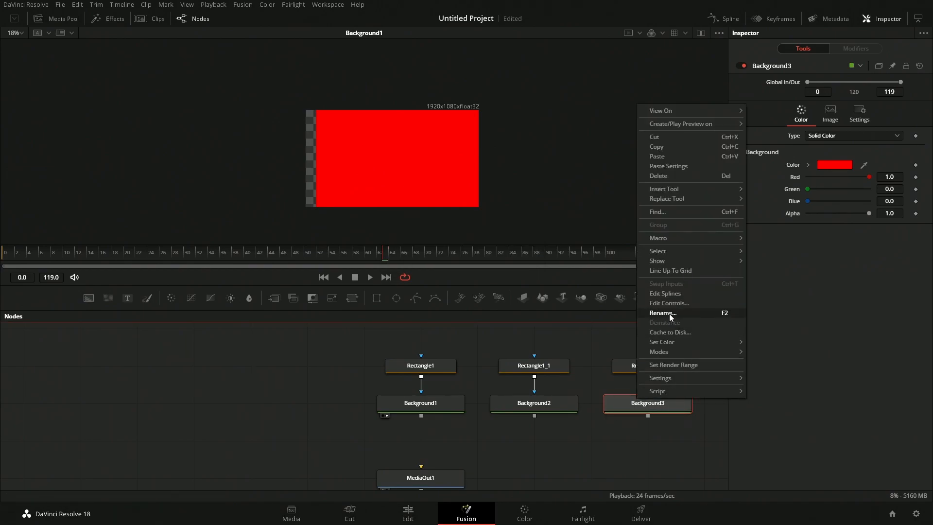
pyautogui.click(526, 457)
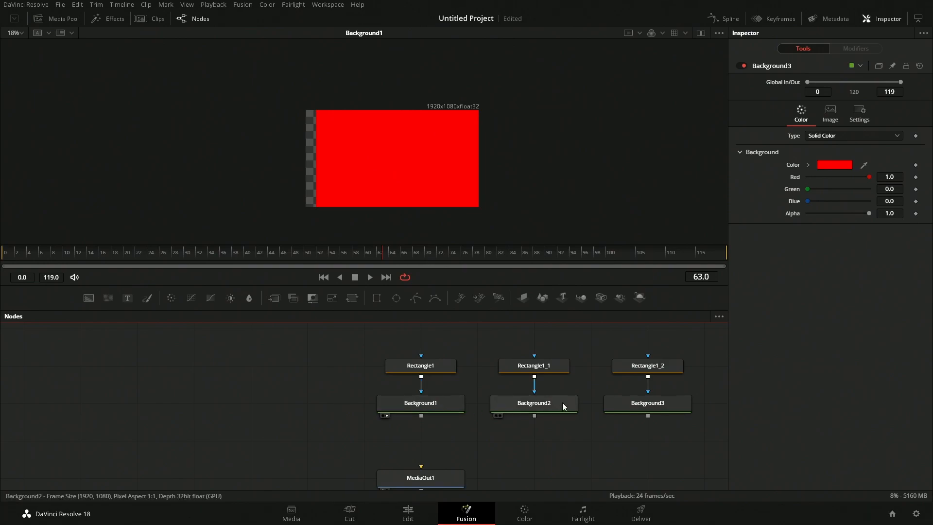
# Color Background2 pure green (red 0.0, green 1.0) and Background3 pure blue (red 0.0, blue 1.0).
pyautogui.moveTo(553, 432); pyautogui.dragTo(419, 416)
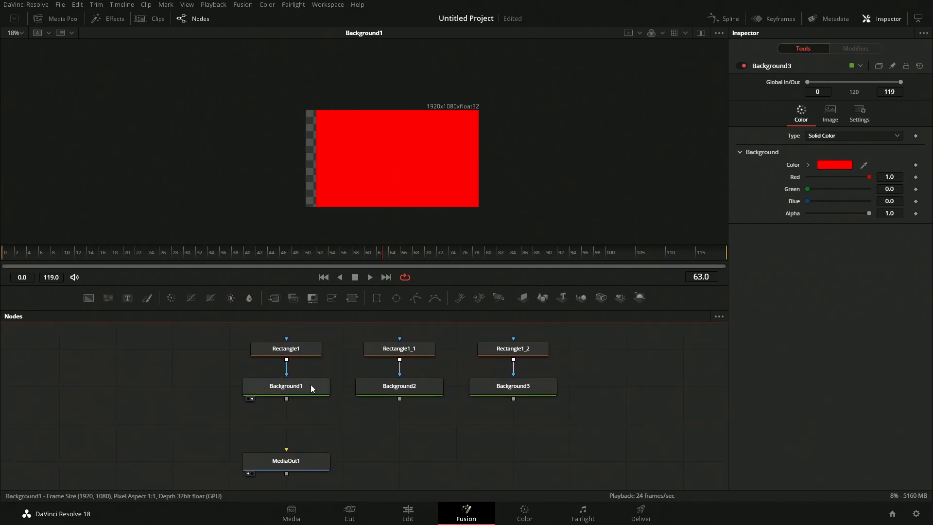
pyautogui.click(420, 388)
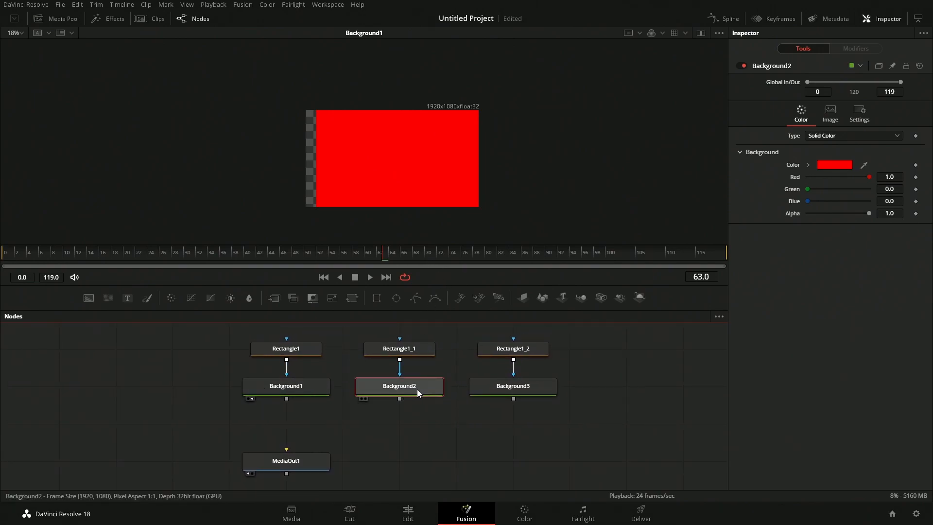
pyautogui.moveTo(817, 189); pyautogui.dragTo(879, 182)
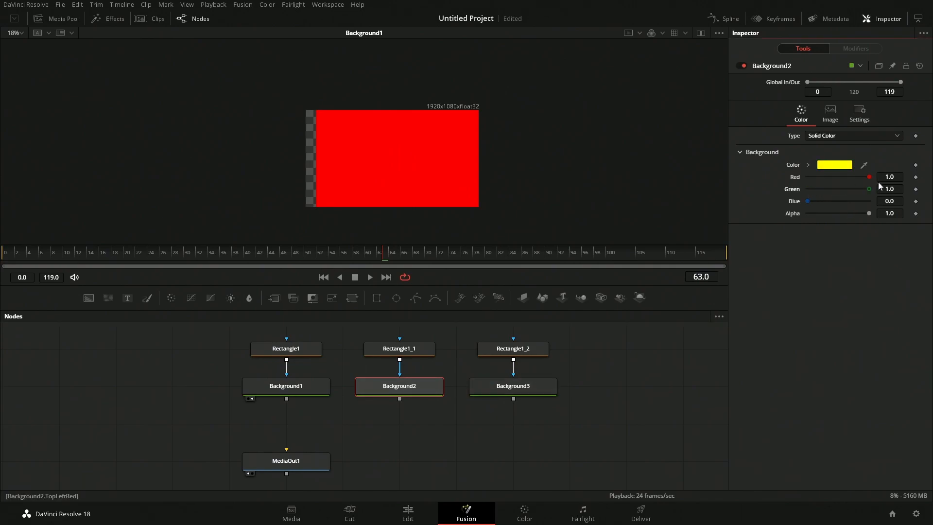
pyautogui.click(513, 385)
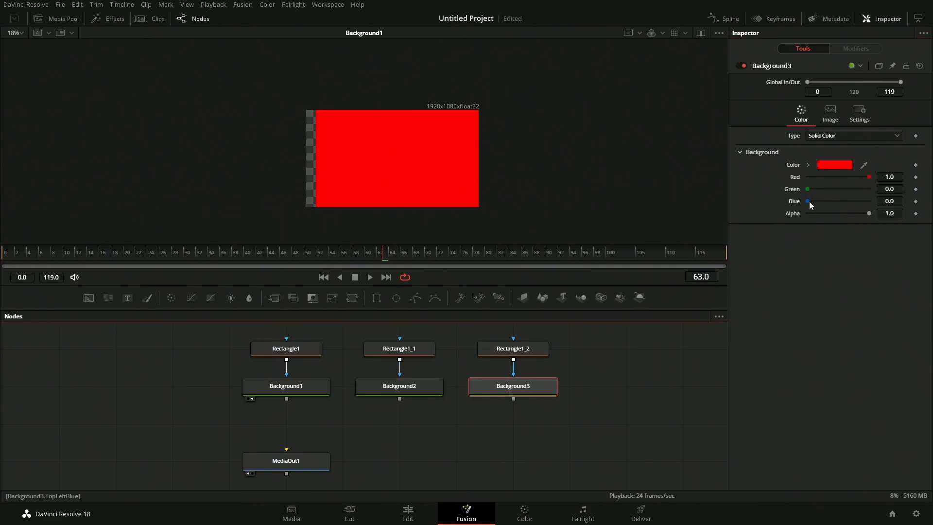
pyautogui.moveTo(809, 201); pyautogui.dragTo(881, 184)
pyautogui.click(600, 448)
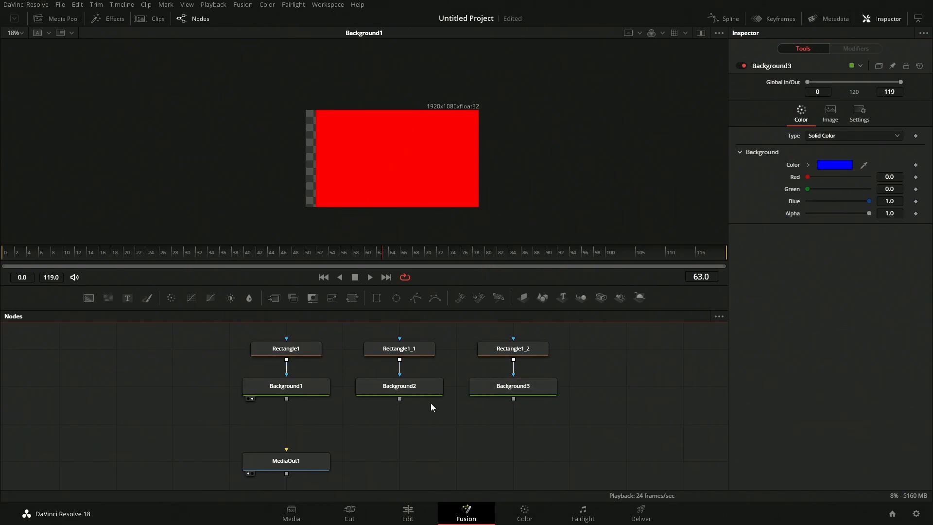
# Switch to dual viewers and load Background1 in the first and Background2 in the second.
pyautogui.click(700, 33)
pyautogui.click(377, 390)
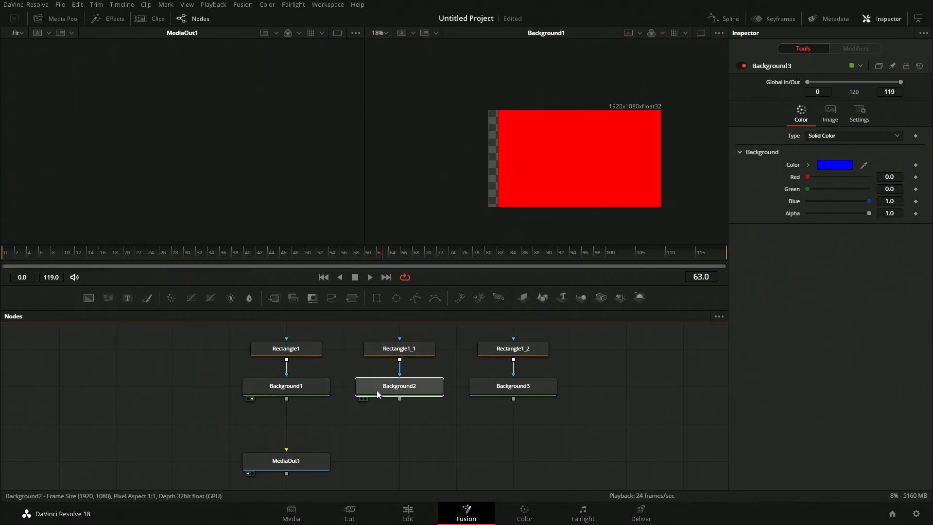
pyautogui.moveTo(297, 388); pyautogui.dragTo(252, 194)
pyautogui.moveTo(420, 387); pyautogui.dragTo(518, 149)
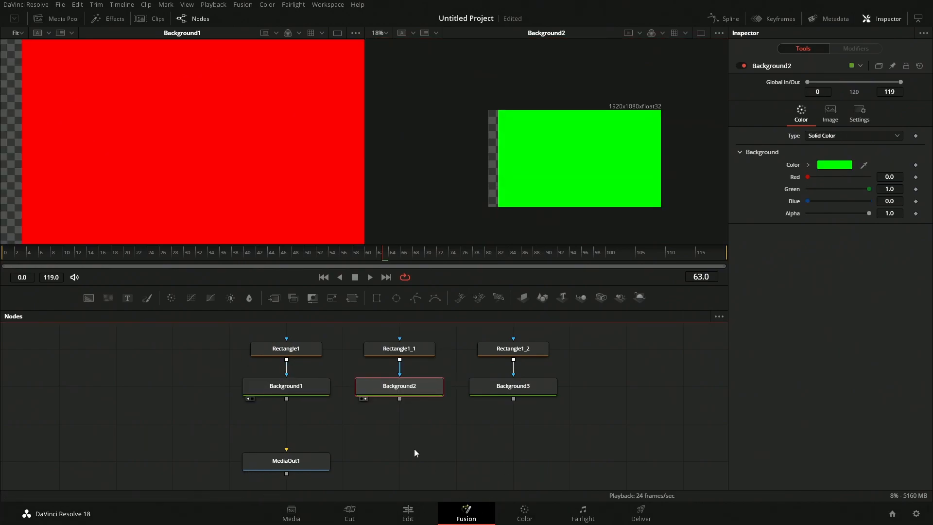
# Try placing an unconnected Merge node below Background1 and Background2, and delete it.
pyautogui.click(279, 392)
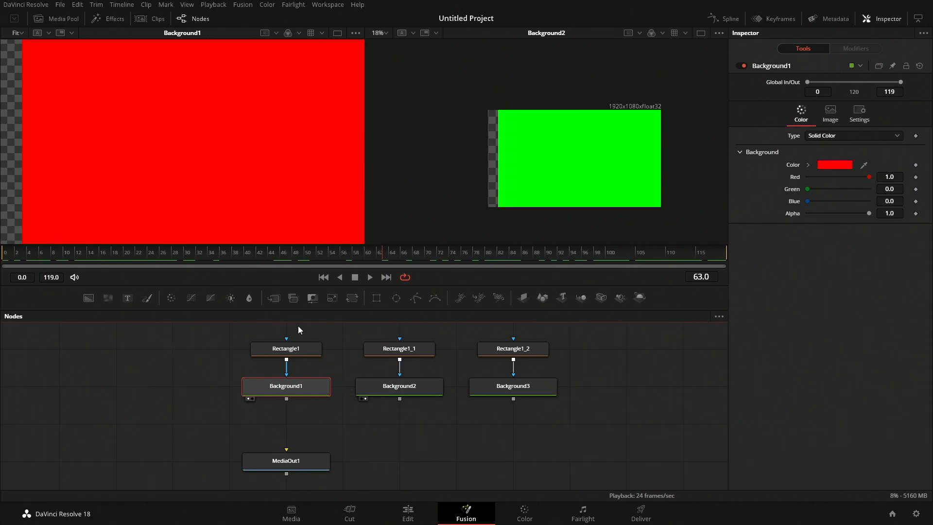
pyautogui.moveTo(299, 338); pyautogui.dragTo(361, 424)
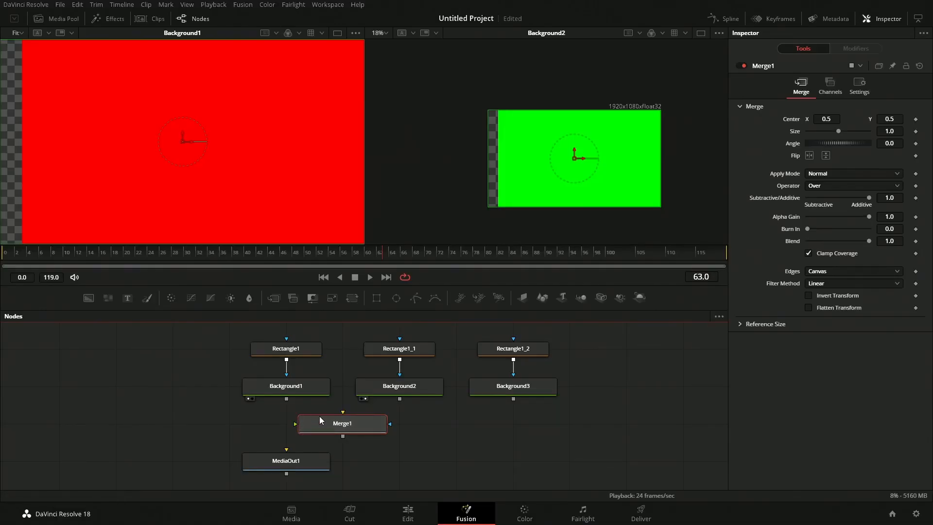
pyautogui.press('Delete')
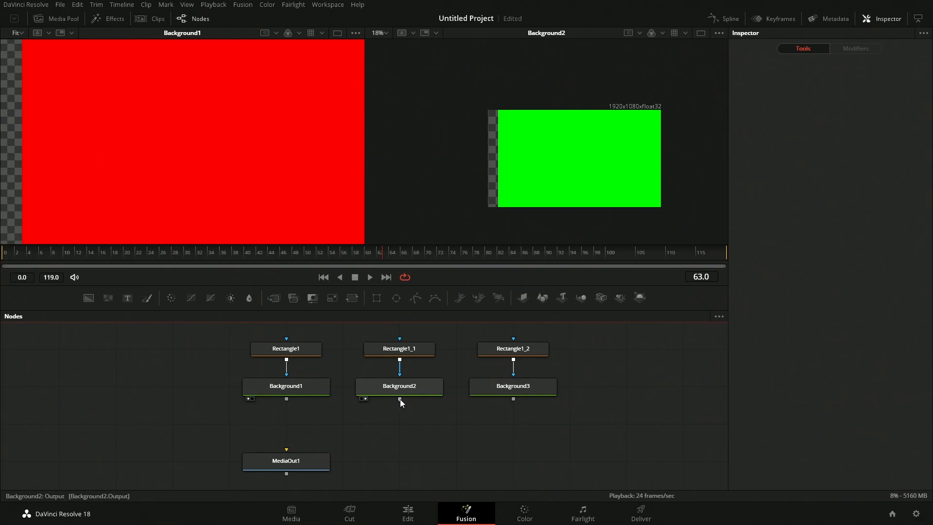
# Merge Background2 over Background1 and preview the merged result in the first viewer at frame 16.
pyautogui.moveTo(399, 398); pyautogui.dragTo(285, 399)
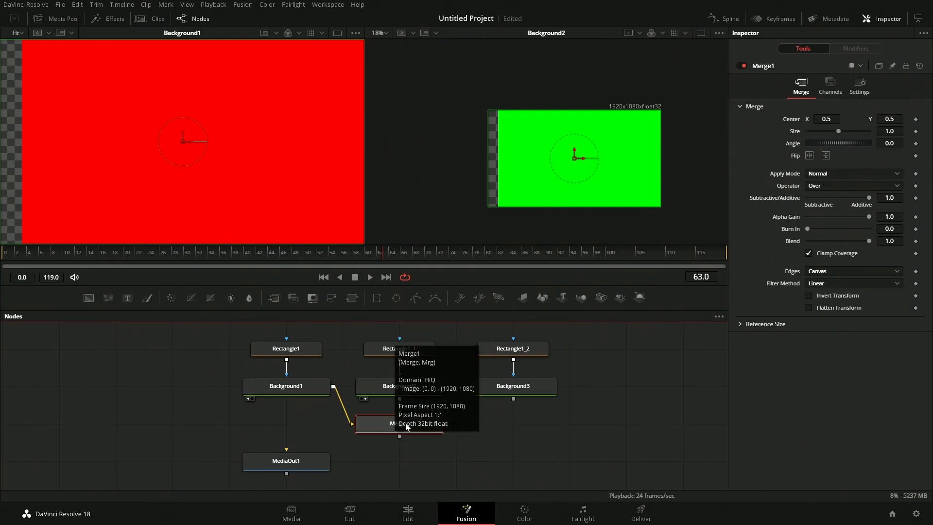
pyautogui.press('1')
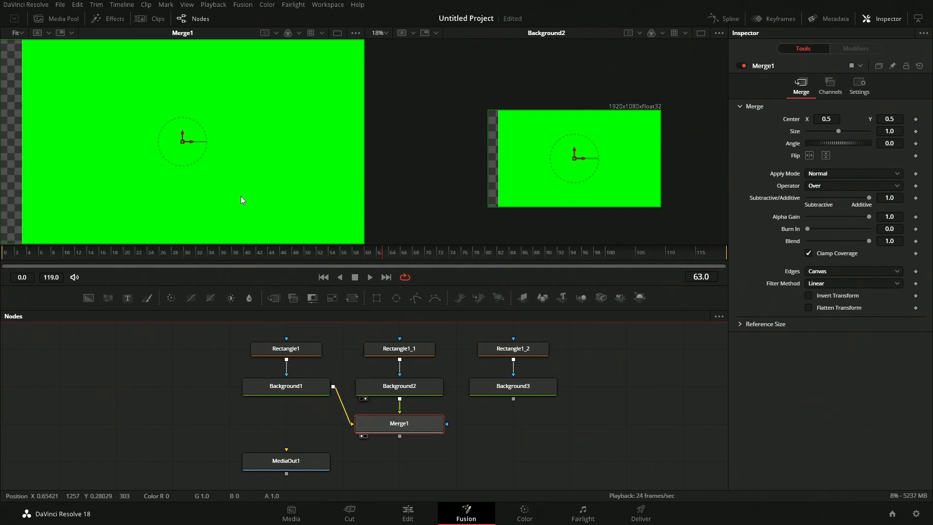
pyautogui.click(413, 387)
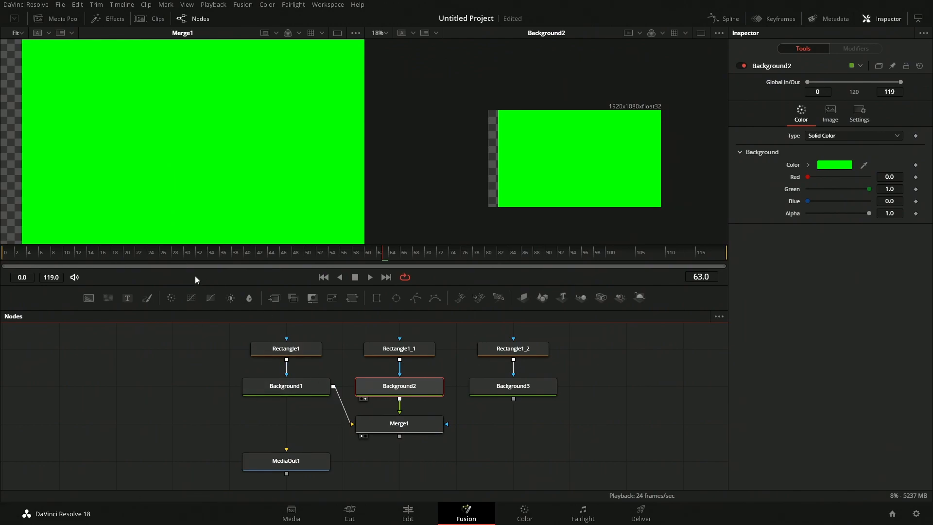
pyautogui.moveTo(136, 250); pyautogui.dragTo(102, 272)
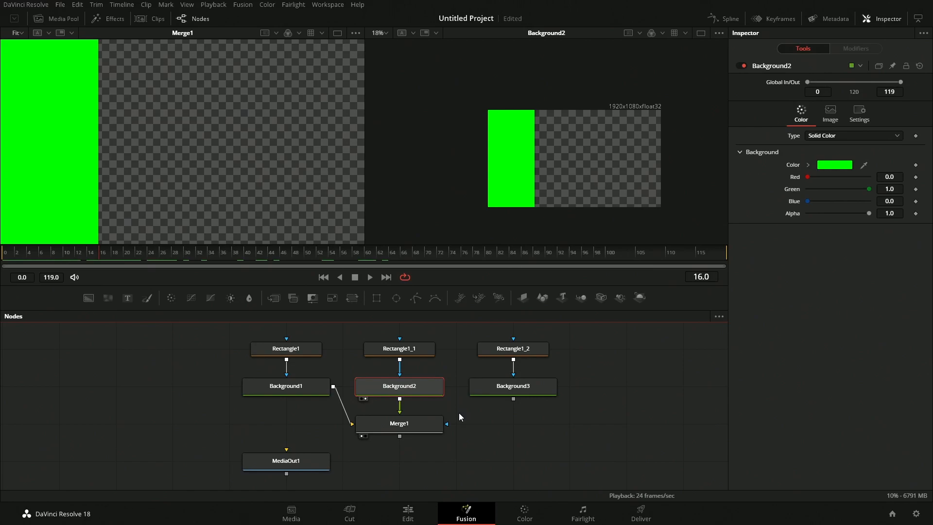
# Delay the green rectangle by setting the In value of the starting point on Rectangle1_1's displacement curve to 0.1.
pyautogui.click(388, 351)
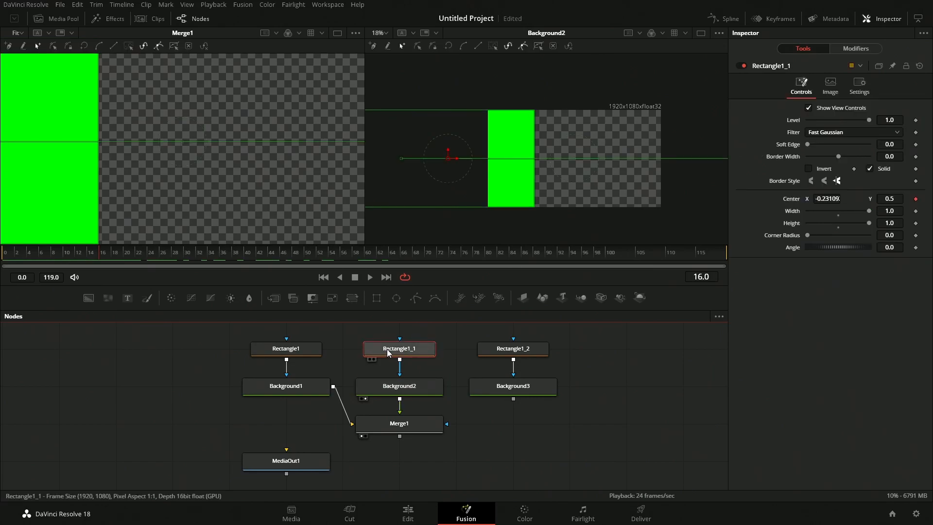
pyautogui.click(856, 49)
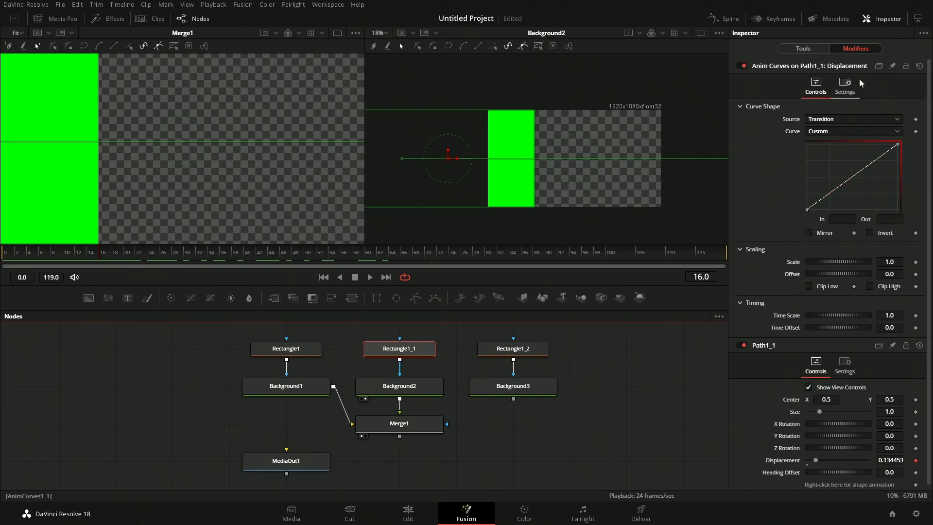
pyautogui.click(806, 209)
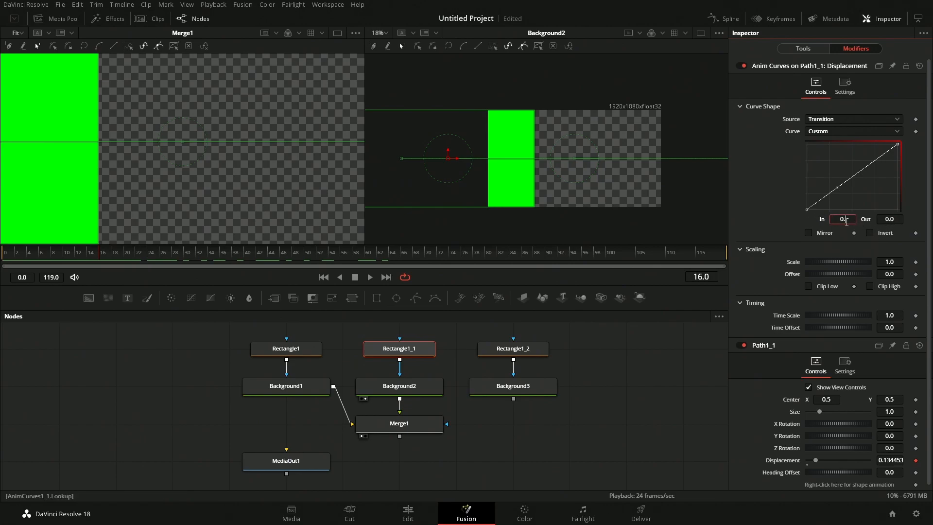
pyautogui.write('1')
pyautogui.press('Tab')
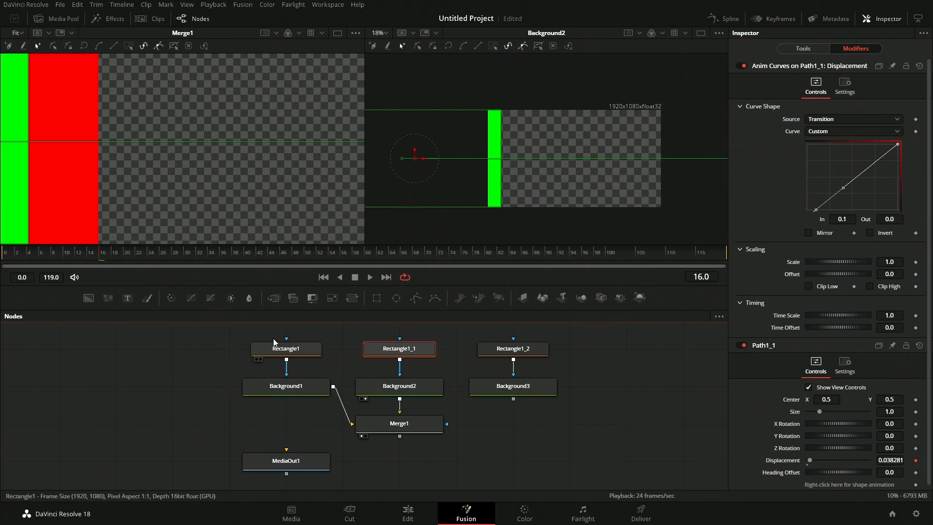
# At frame 53, merge Background3 over Merge1 and show the new merge in the first viewer.
pyautogui.moveTo(106, 256); pyautogui.dragTo(313, 301)
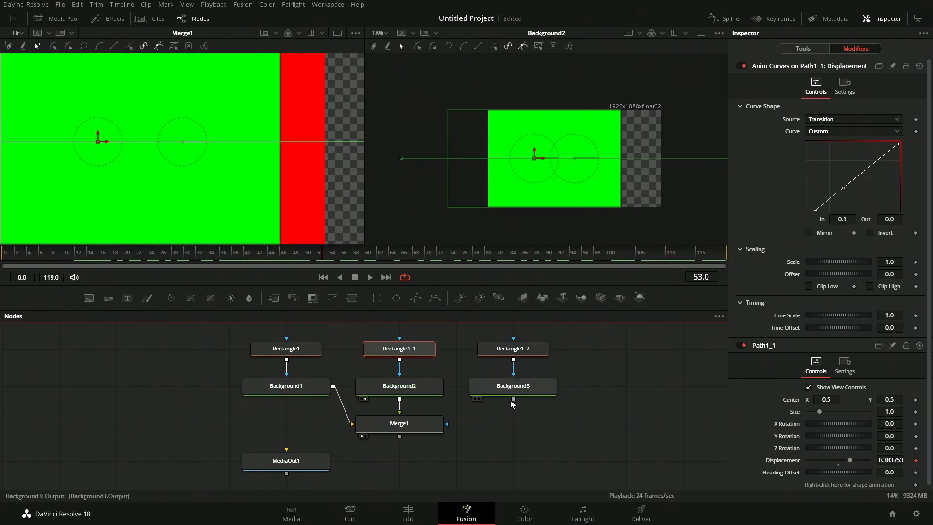
pyautogui.moveTo(400, 440); pyautogui.dragTo(400, 438)
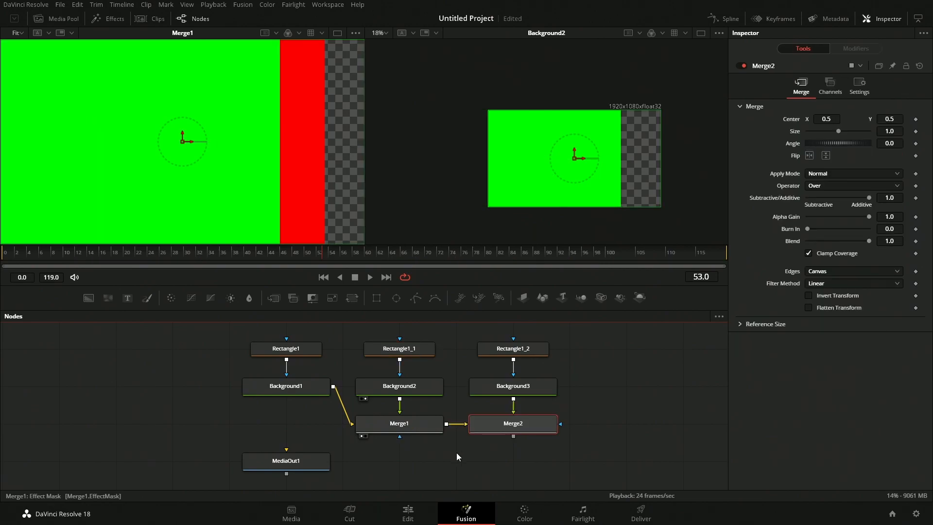
pyautogui.press('1')
# Delay the blue rectangle by setting the In value of the starting point on Rectangle1_2's displacement curve to 0.2.
pyautogui.click(534, 349)
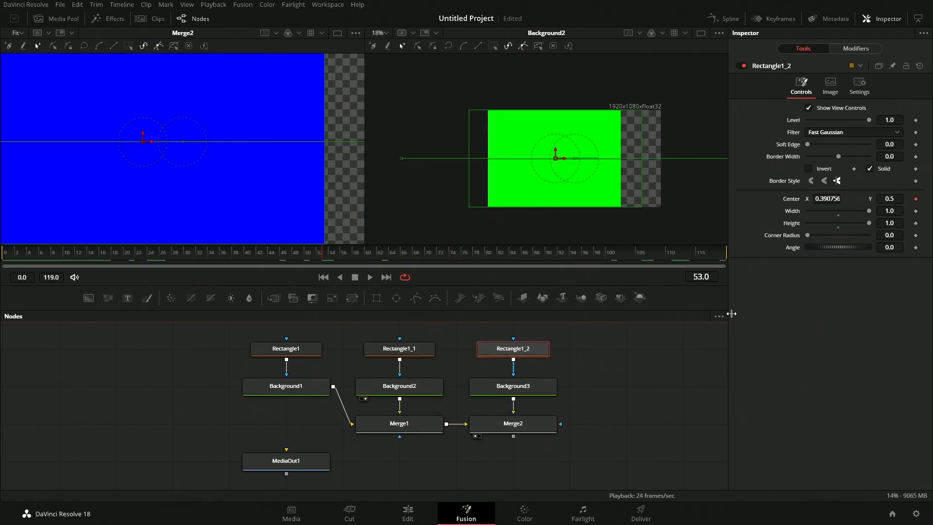
pyautogui.click(859, 49)
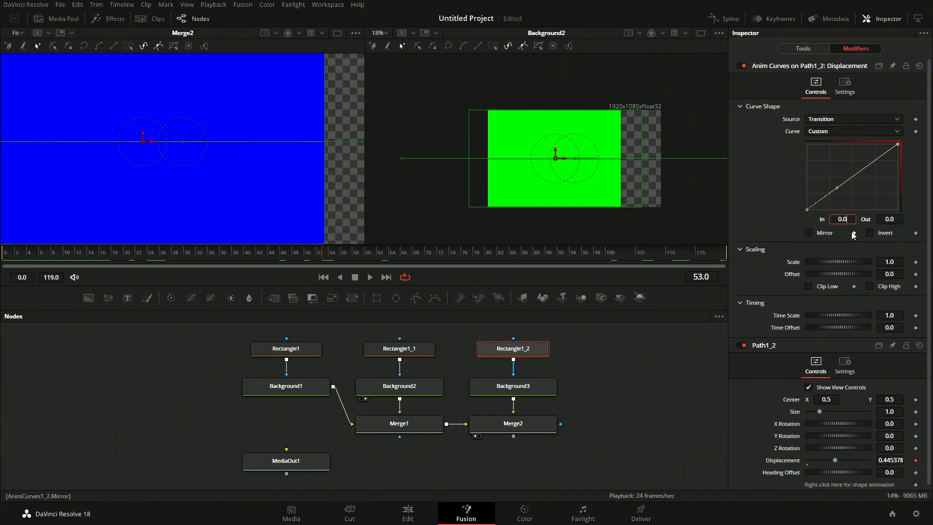
pyautogui.press('Tab')
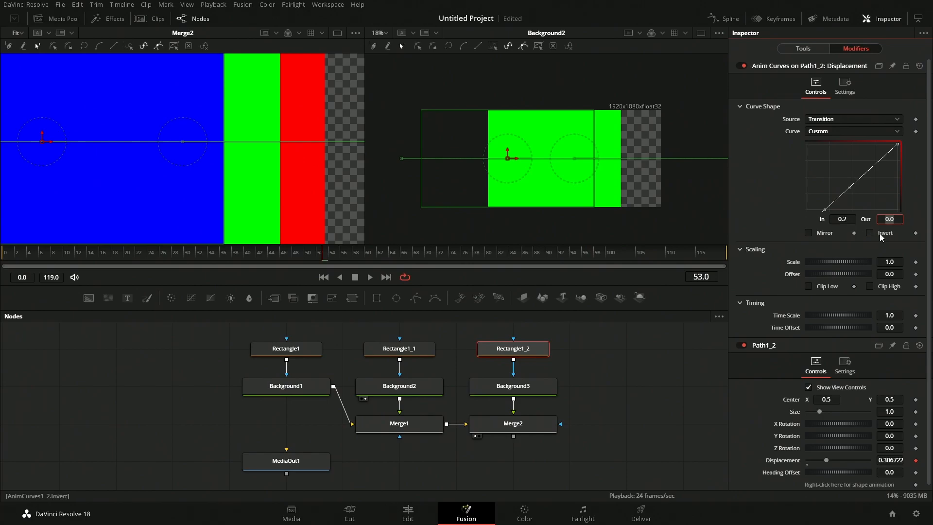
# Inspect the modifiers of Rectangle1_1 and Rectangle1, and play the three-color transition from frame 0.
pyautogui.click(397, 353)
pyautogui.click(293, 349)
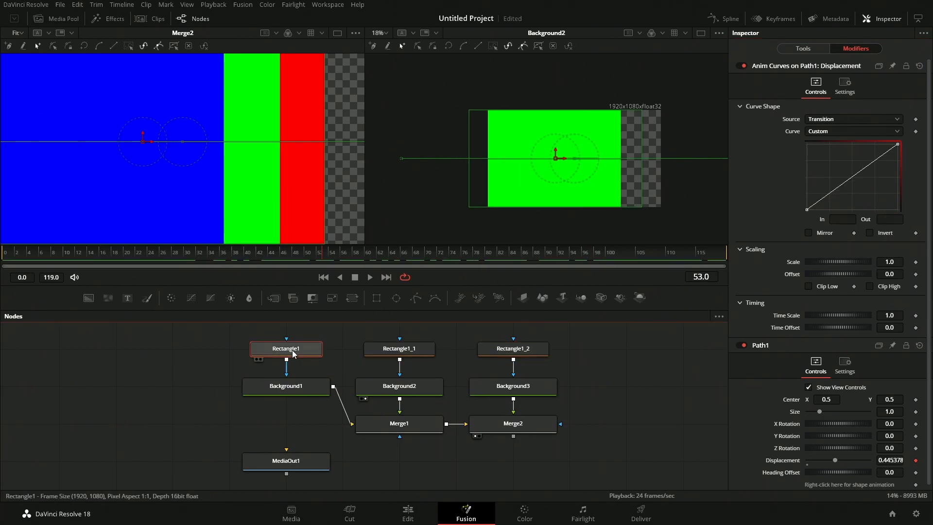
pyautogui.click(194, 387)
pyautogui.moveTo(236, 255); pyautogui.dragTo(2, 253)
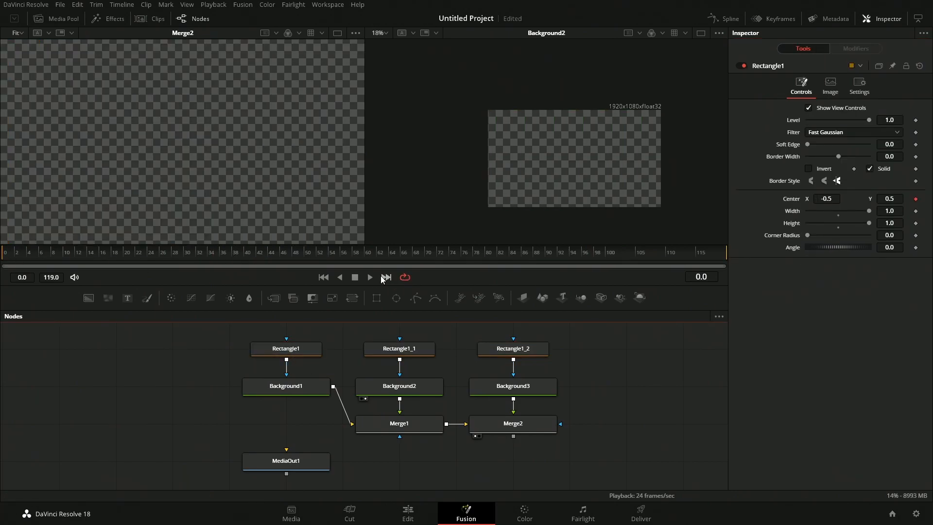
pyautogui.click(369, 277)
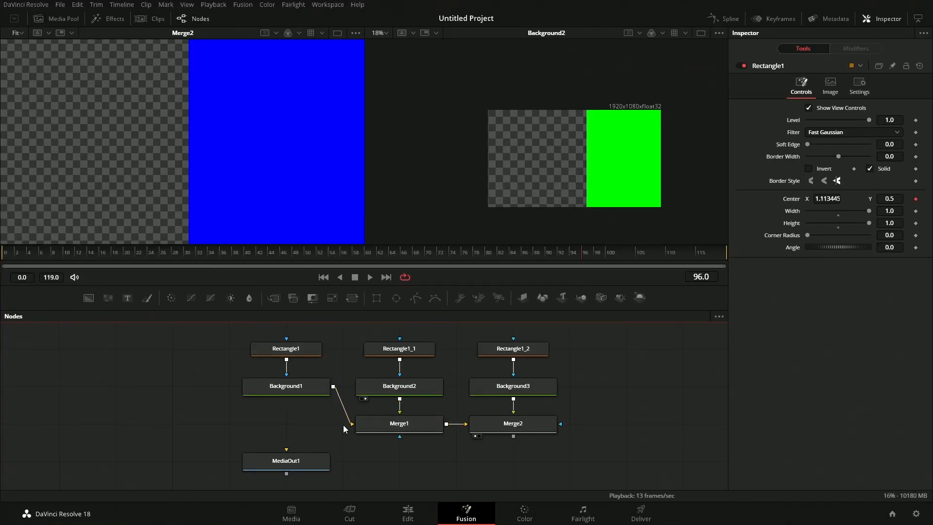
# Go to the exact middle of the composition by setting the current time to 119.0/2.
pyautogui.click(295, 398)
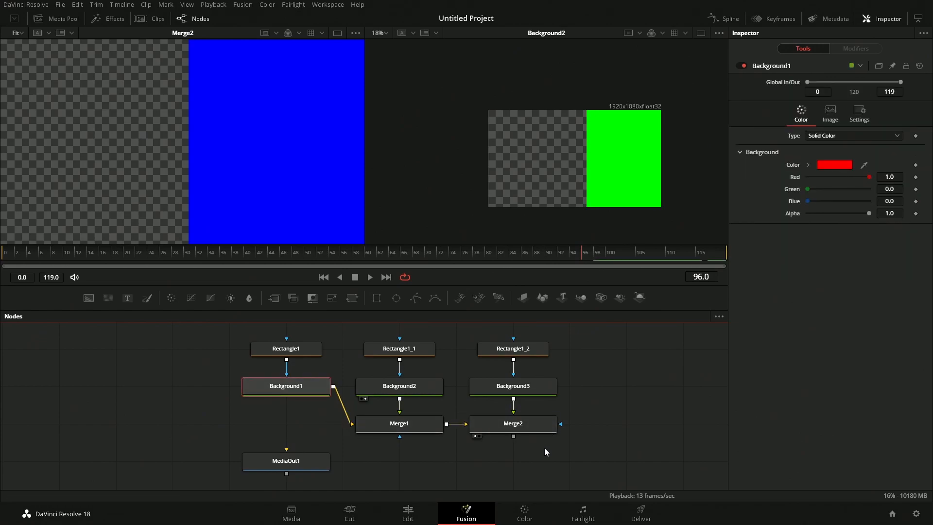
pyautogui.moveTo(544, 447); pyautogui.dragTo(539, 433)
pyautogui.moveTo(247, 247); pyautogui.dragTo(785, 268)
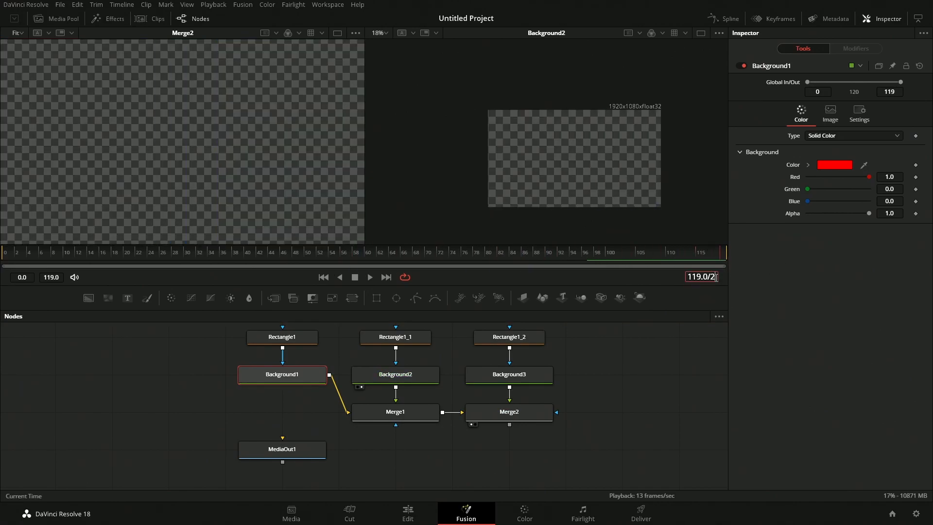
pyautogui.press('Return')
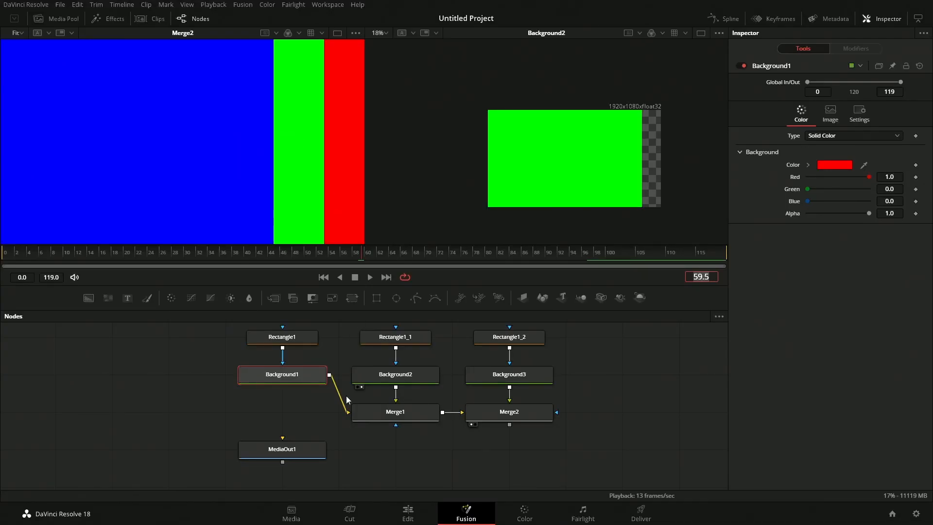
# Add an unconnected Dissolve node below Merge1 and move MediaOut1 to the right of it.
pyautogui.moveTo(371, 463); pyautogui.dragTo(388, 430)
pyautogui.click(433, 429)
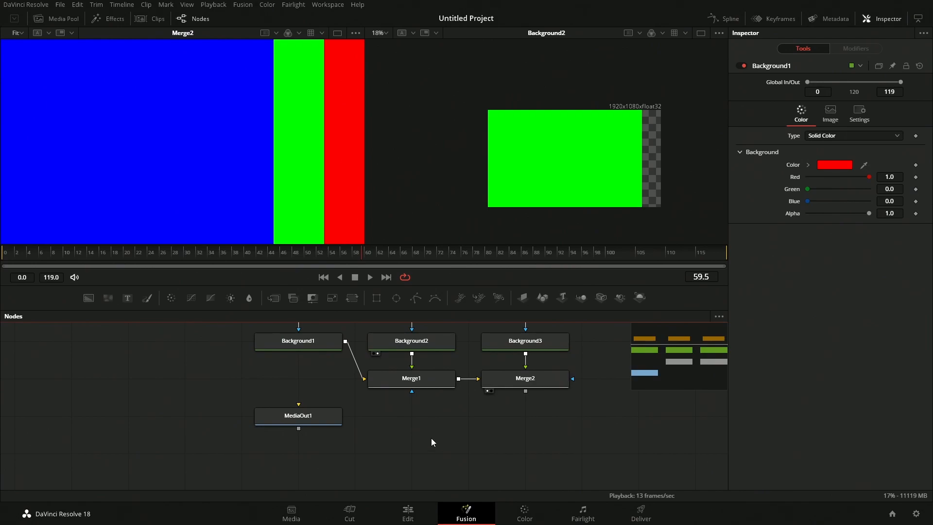
pyautogui.hotkey('shift', 'space')
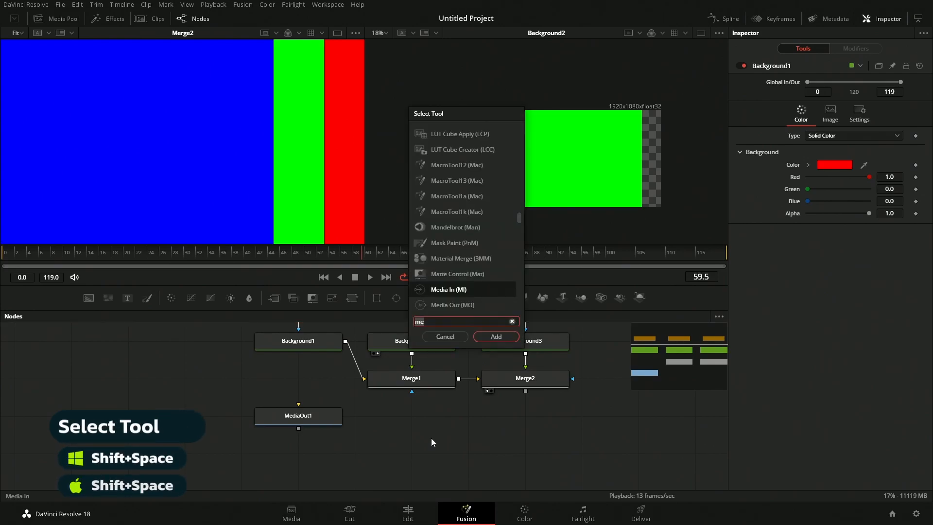
pyautogui.press('BackSpace')
pyautogui.write('di')
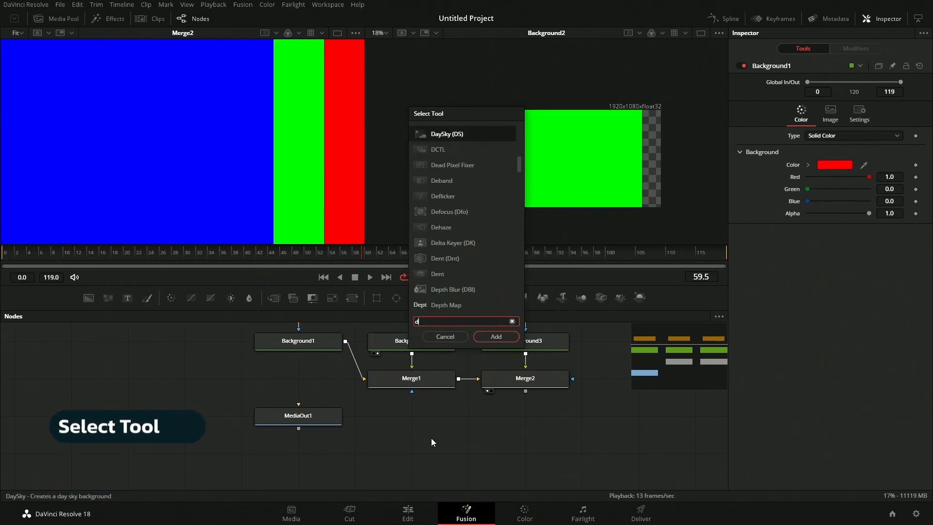
pyautogui.press('Down')
pyautogui.press('Down')
pyautogui.press('Down')
pyautogui.press('Down')
pyautogui.press('Down')
pyautogui.press('Down')
pyautogui.press('Down')
pyautogui.press('Down')
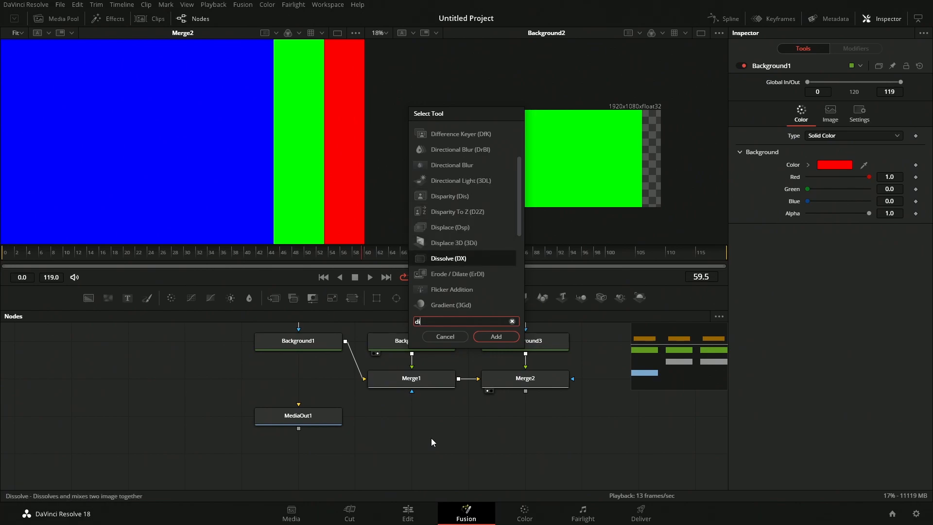
pyautogui.press('Return')
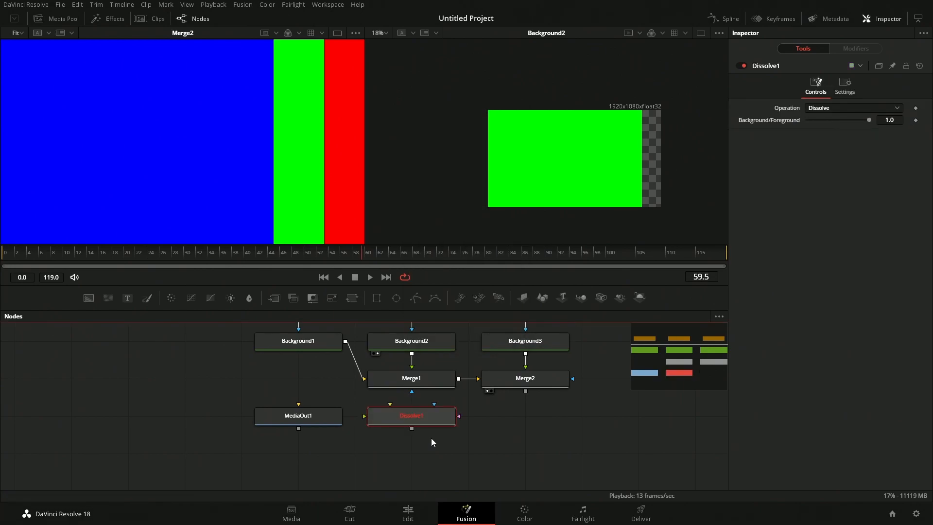
pyautogui.moveTo(310, 419); pyautogui.dragTo(601, 437)
pyautogui.click(604, 423)
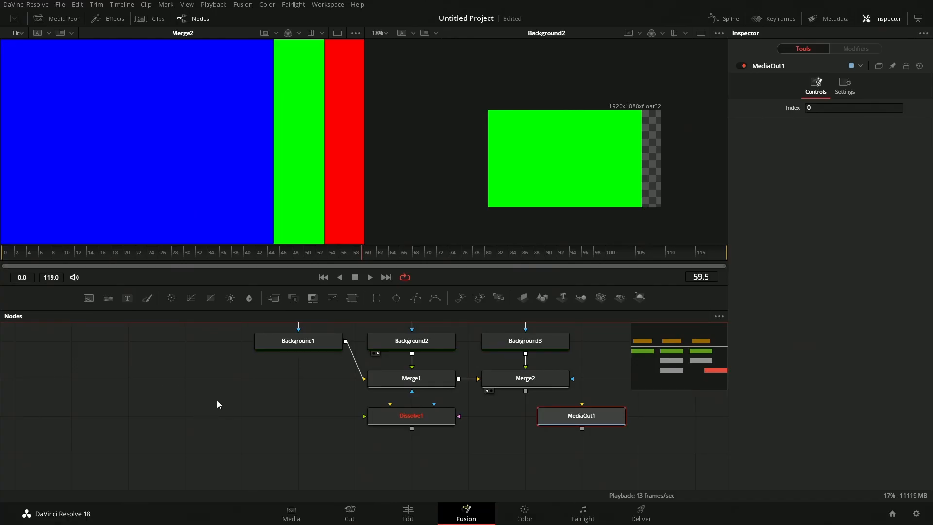
# Add two Media In nodes left of the Dissolve, delete the merge between them, and stack MediaIn2 below MediaIn1.
pyautogui.click(214, 402)
pyautogui.hotkey('shift', 'space')
pyautogui.write('di')
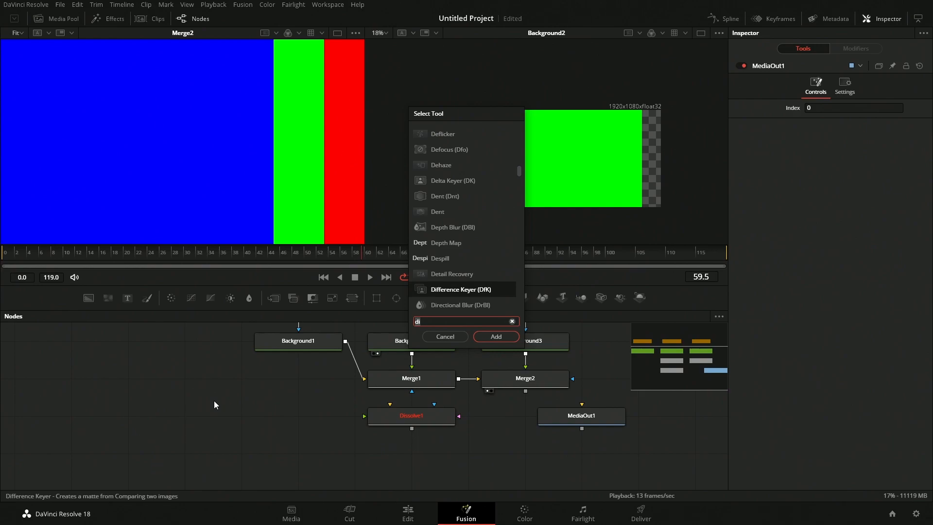
pyautogui.press('BackSpace')
pyautogui.press('BackSpace')
pyautogui.write('med')
pyautogui.press('Return')
pyautogui.hotkey('shift', 'space')
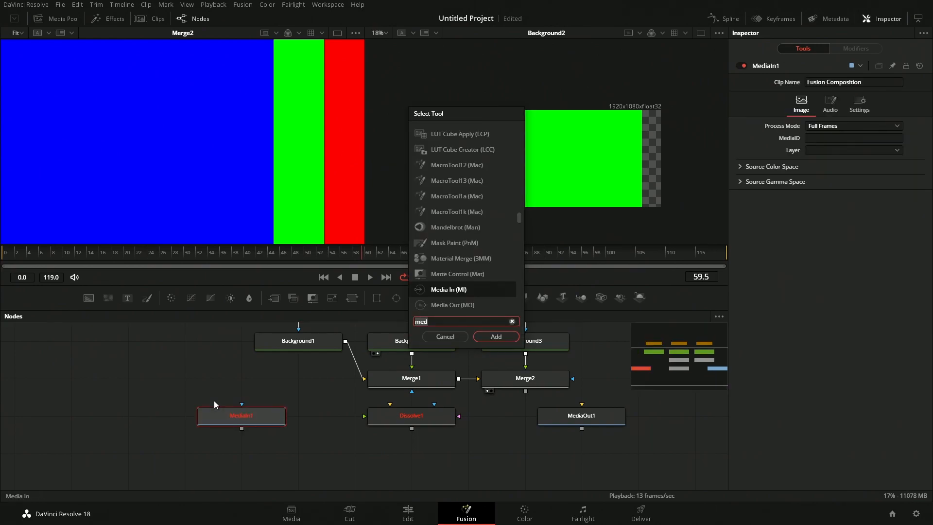
pyautogui.press('Return')
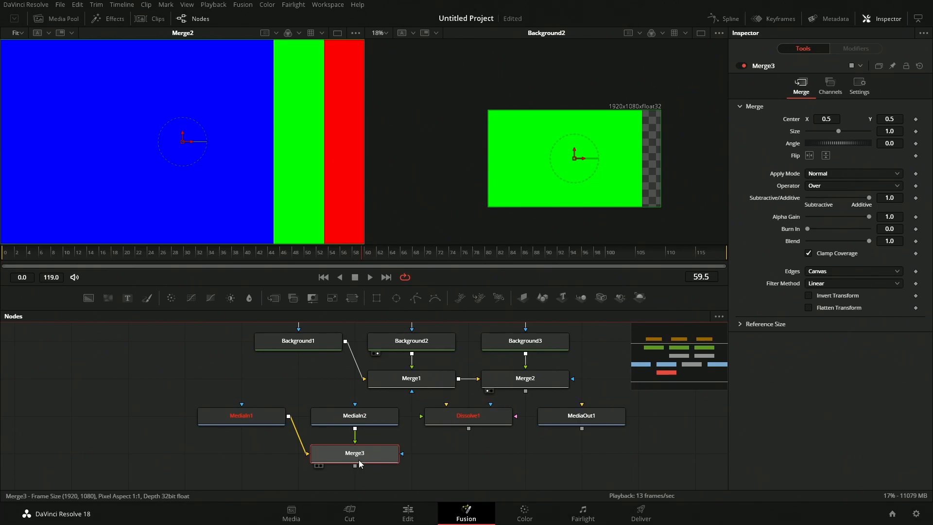
pyautogui.press('Delete')
pyautogui.moveTo(330, 424); pyautogui.dragTo(229, 462)
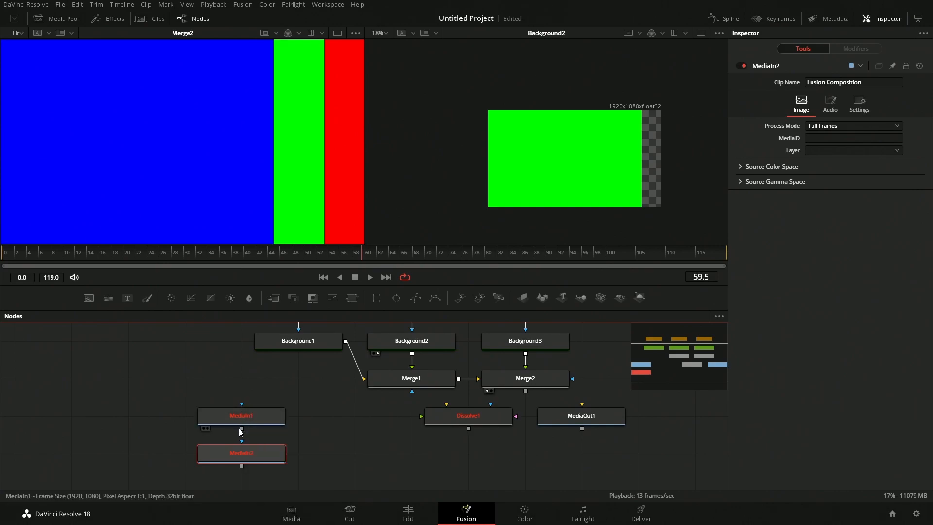
# Connect MediaIn1 to the background input and MediaIn2 to the foreground input of Dissolve1.
pyautogui.moveTo(456, 421); pyautogui.dragTo(421, 421)
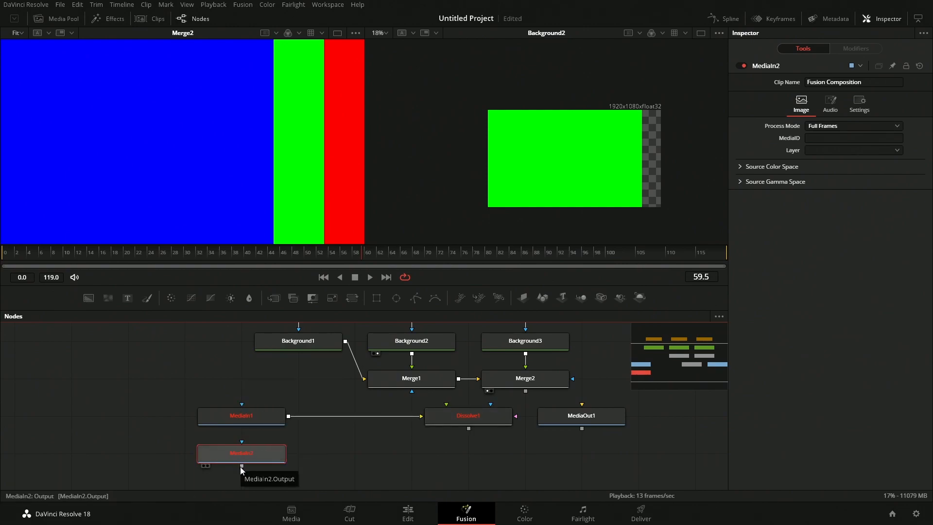
pyautogui.moveTo(438, 412); pyautogui.dragTo(450, 414)
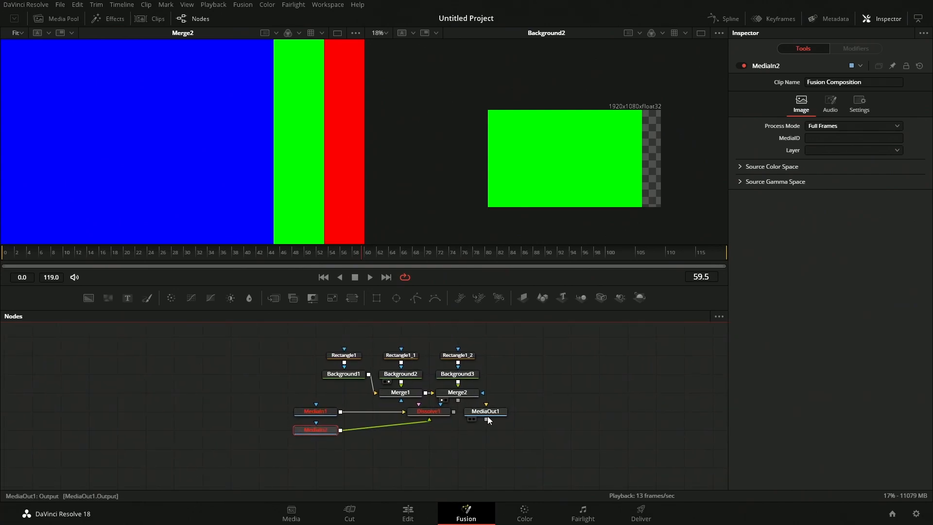
# Move MediaOut1 farther right and the Dissolve group down and left, and merge Merge2 over Dissolve1.
pyautogui.moveTo(489, 419); pyautogui.dragTo(631, 420)
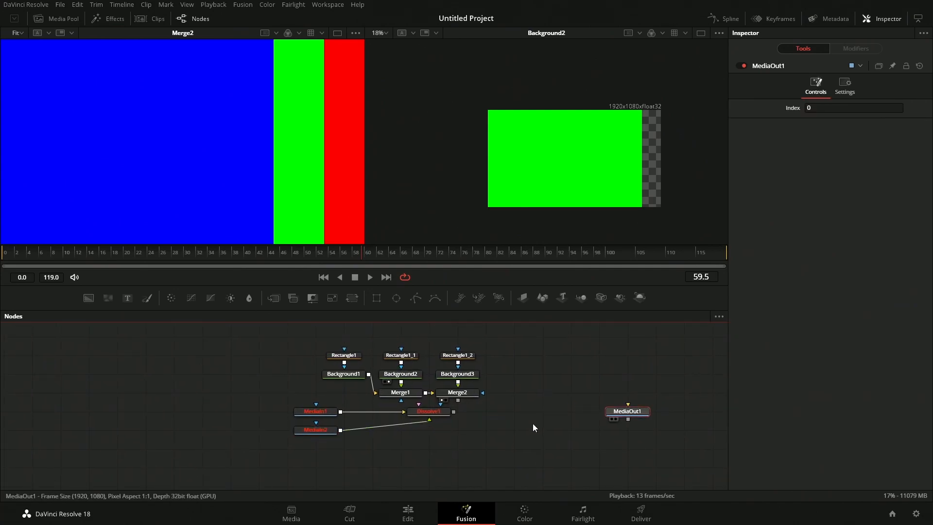
pyautogui.moveTo(459, 451); pyautogui.dragTo(272, 413)
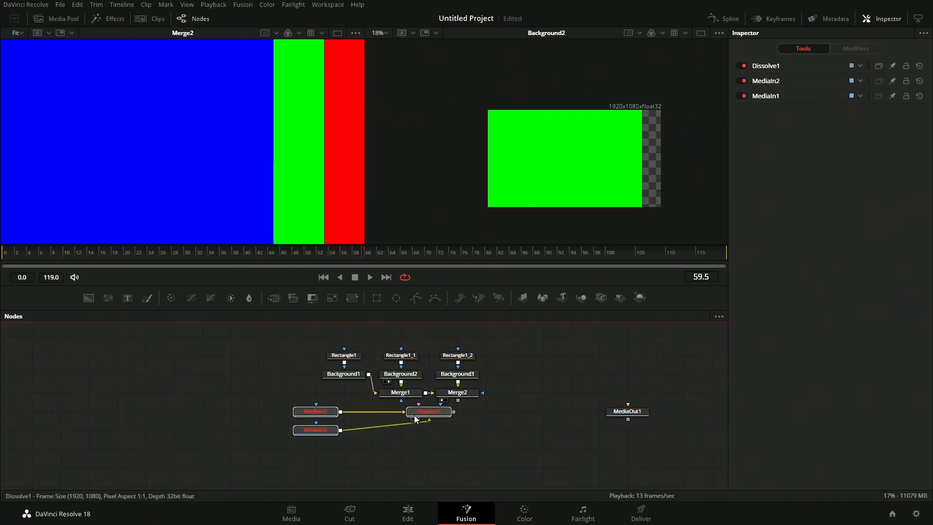
pyautogui.moveTo(416, 419); pyautogui.dragTo(359, 438)
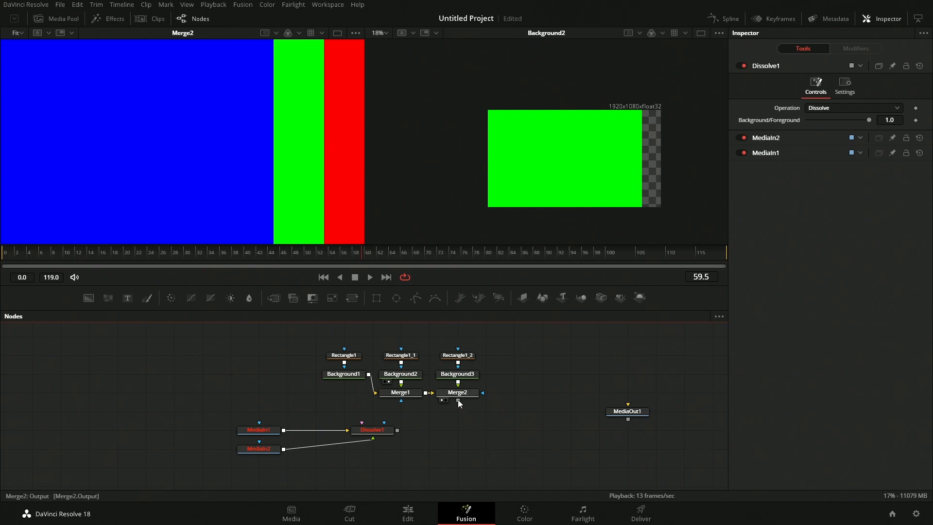
pyautogui.moveTo(458, 399); pyautogui.dragTo(395, 431)
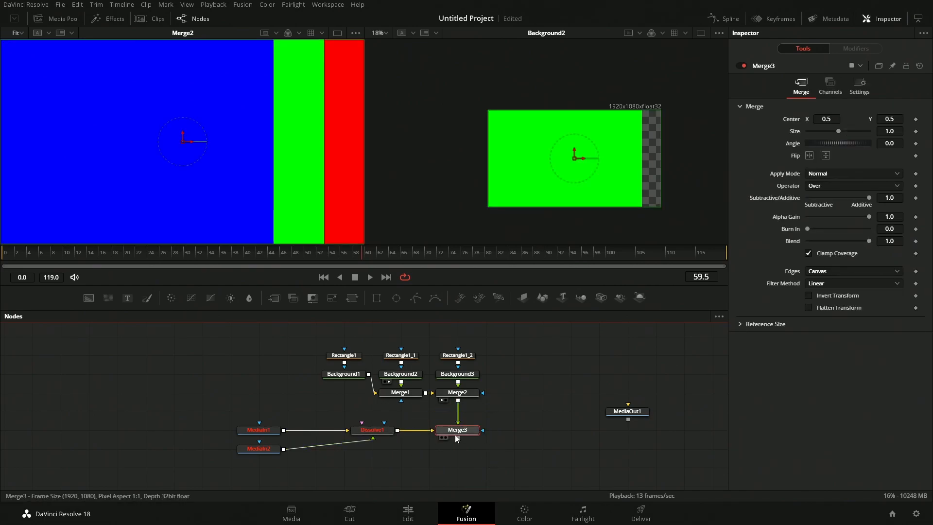
# Modify Dissolve1's Background/Foreground value with Anim Curves and open the modifier's settings.
pyautogui.click(374, 432)
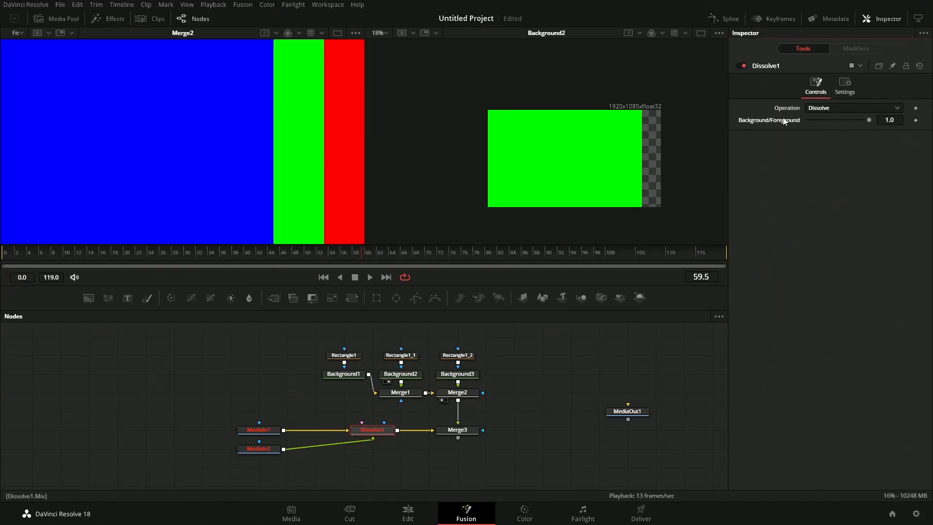
pyautogui.rightClick(784, 120)
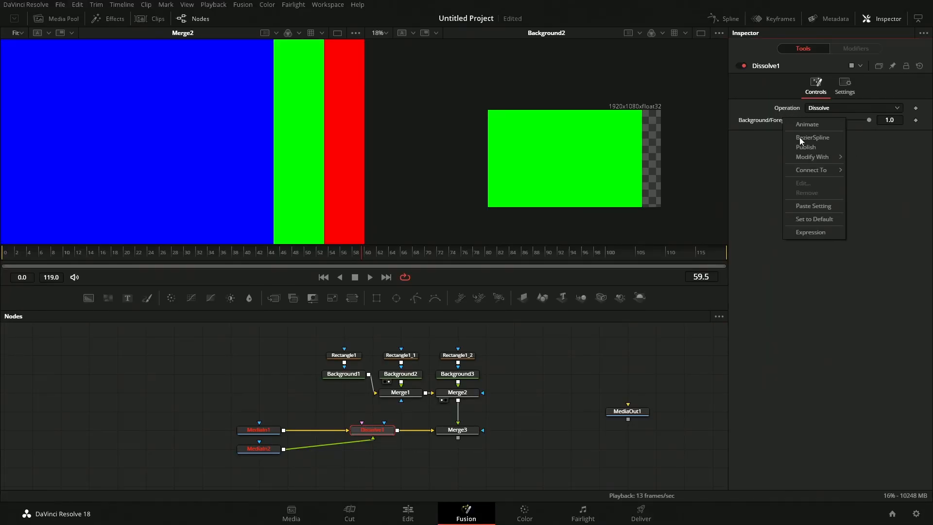
pyautogui.moveTo(812, 159)
pyautogui.click(745, 158)
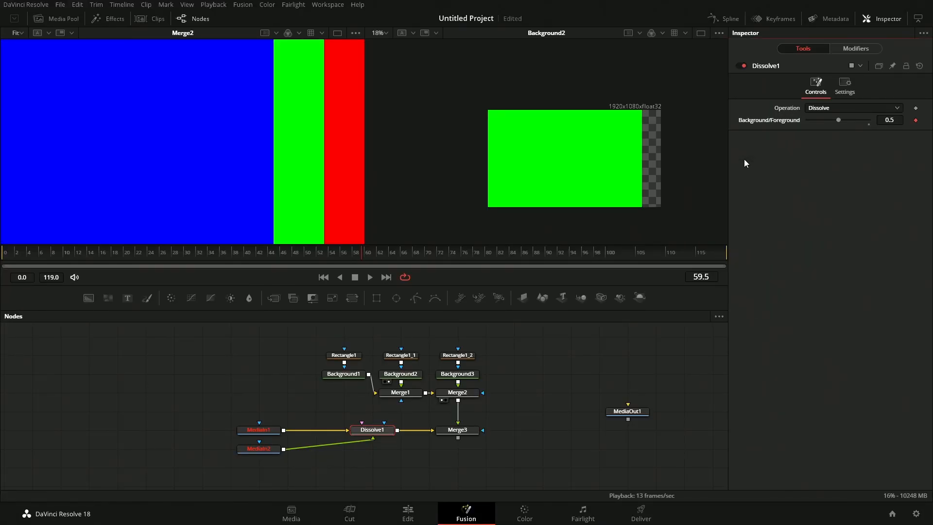
pyautogui.click(869, 52)
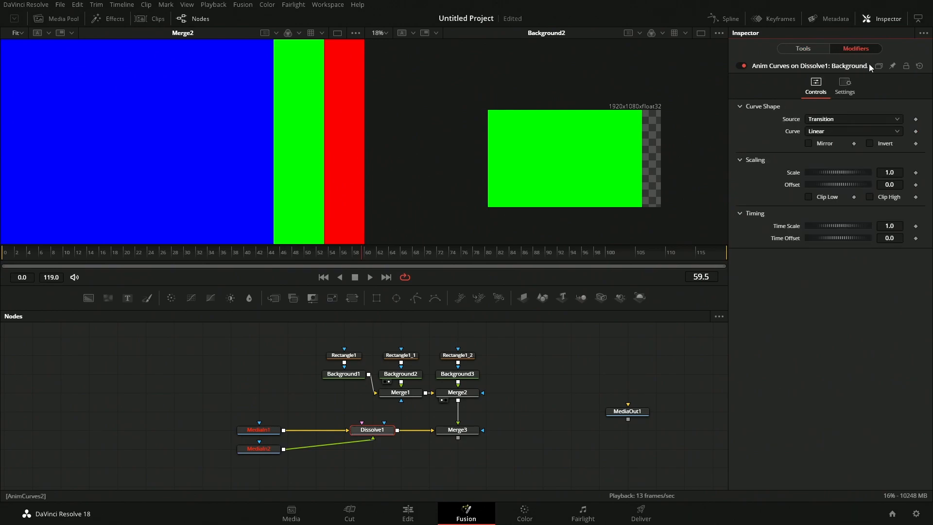
# Switch the modifier's curve to Custom and add a lower and an upper point, the upper one near In 0.605, Out 0.892.
pyautogui.click(824, 130)
pyautogui.click(820, 165)
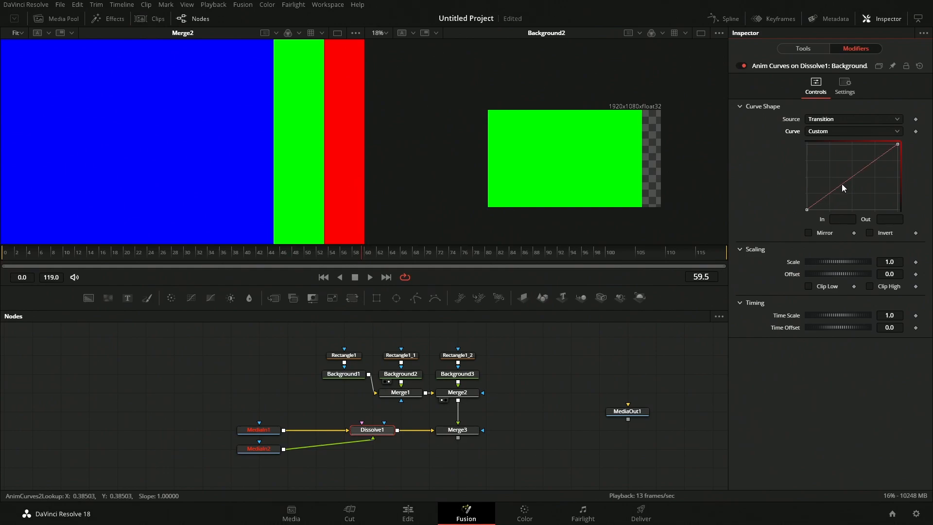
pyautogui.moveTo(841, 184); pyautogui.dragTo(862, 151)
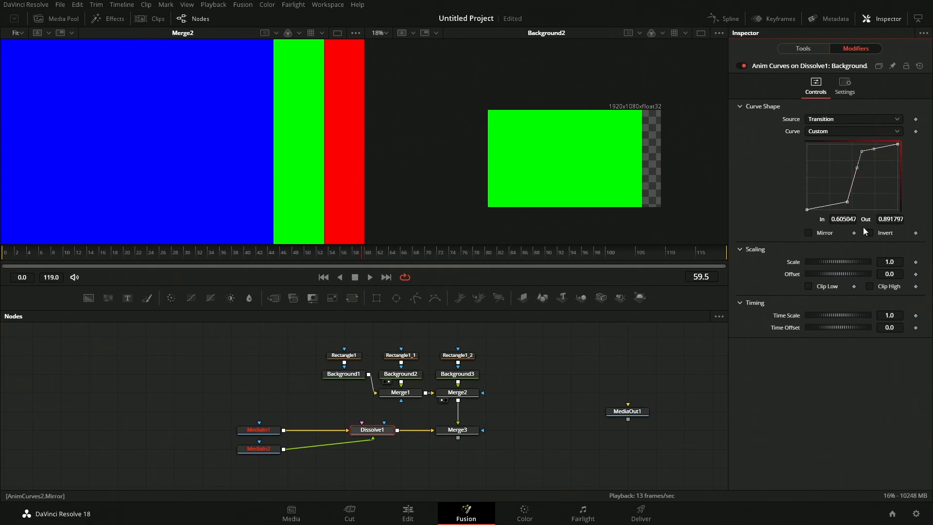
# Set the custom curve's lower middle point to In 0.5 and Out 0.
pyautogui.click(847, 201)
pyautogui.click(846, 222)
pyautogui.write('.5')
pyautogui.press('Tab')
pyautogui.write('0')
pyautogui.press('Tab')
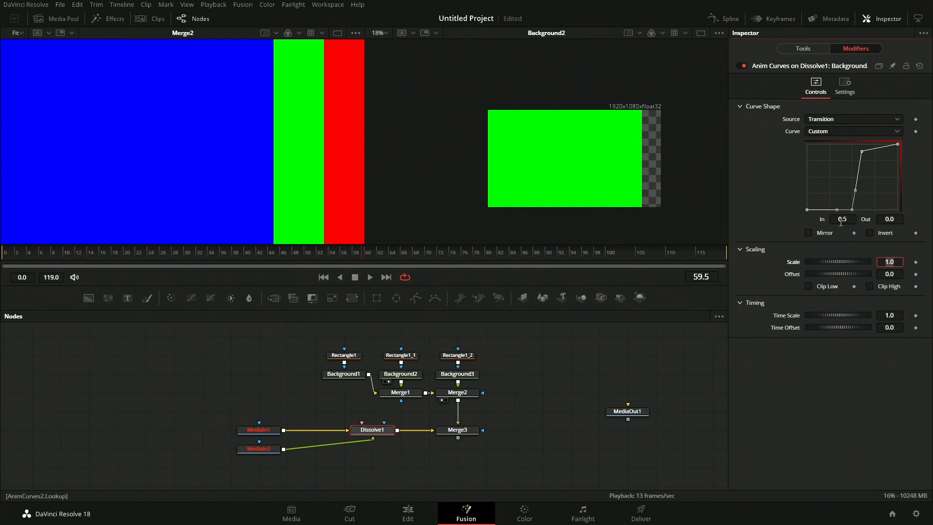
# Set the custom curve's upper middle point to In 0.50001 and Out 1.0, and recheck both middle points.
pyautogui.moveTo(875, 176); pyautogui.dragTo(848, 138)
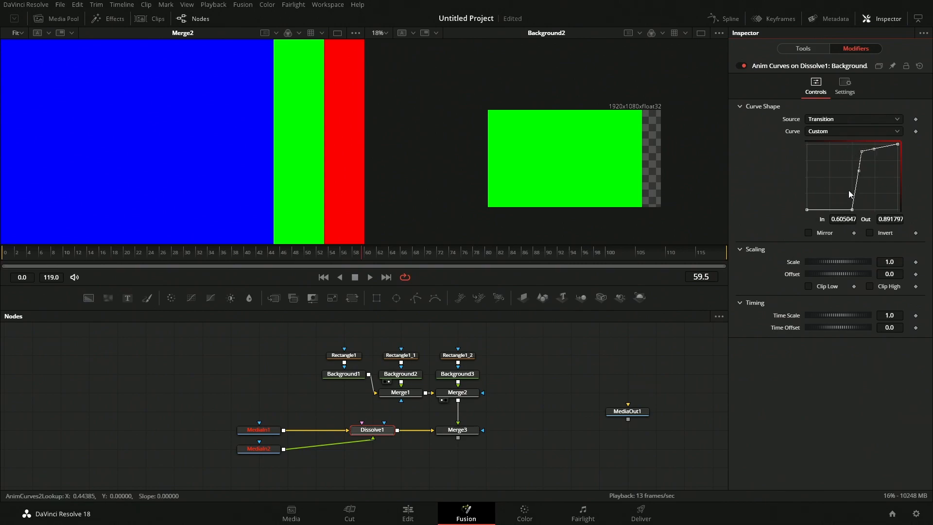
pyautogui.click(848, 218)
pyautogui.press('BackSpace')
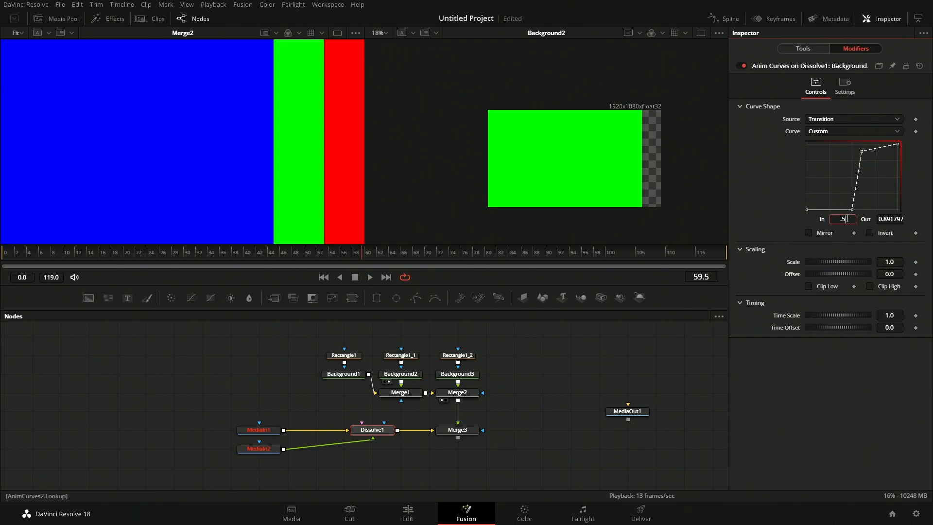
pyautogui.write('.500001')
pyautogui.press('Tab')
pyautogui.write('.')
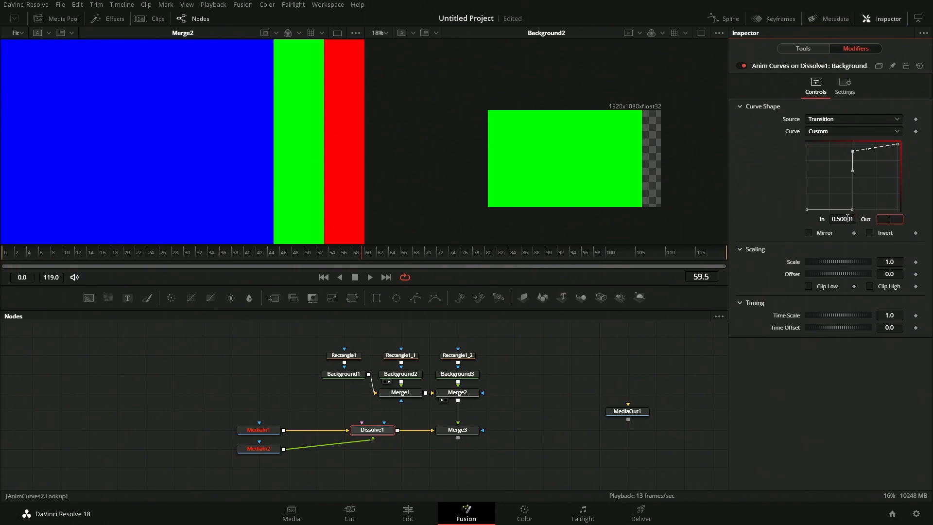
pyautogui.press('Tab')
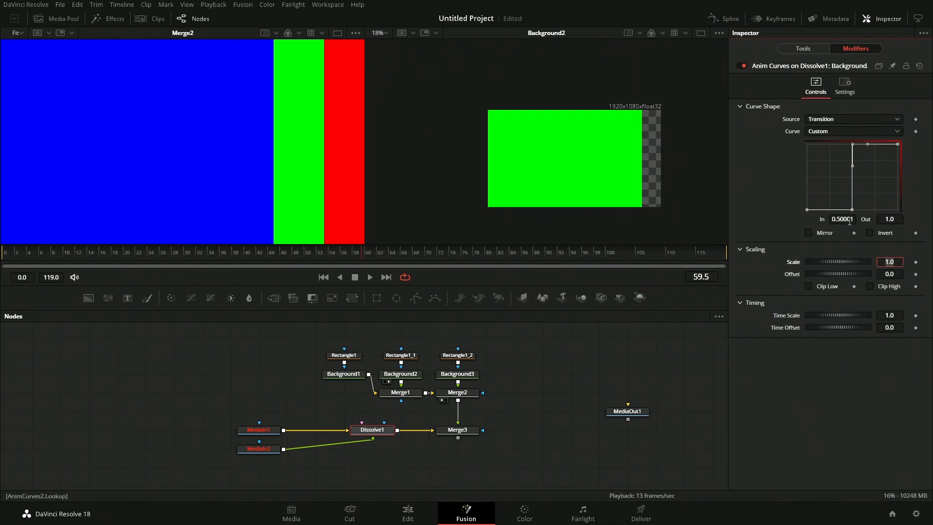
pyautogui.click(852, 210)
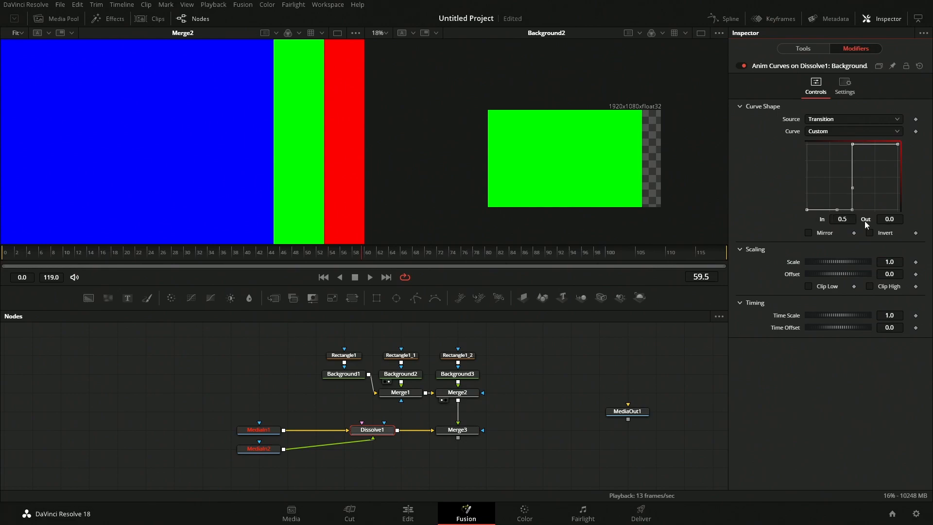
pyautogui.click(852, 144)
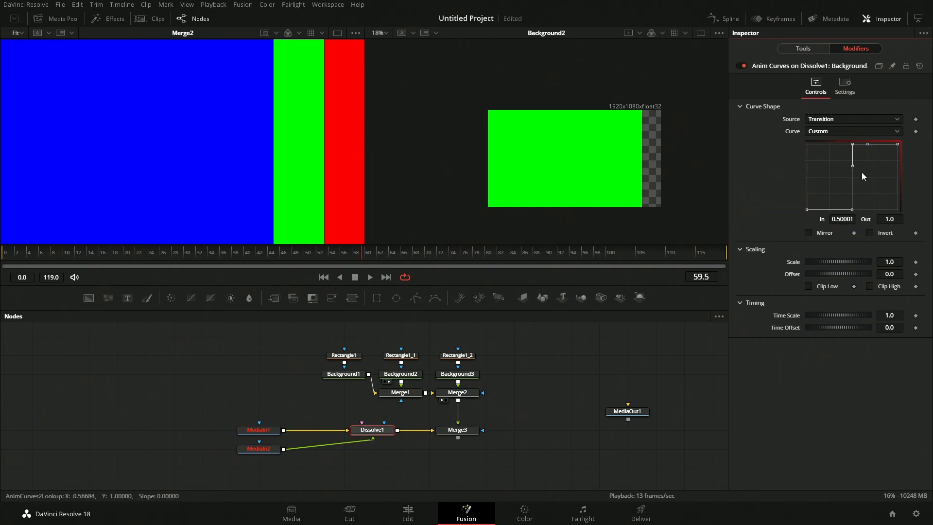
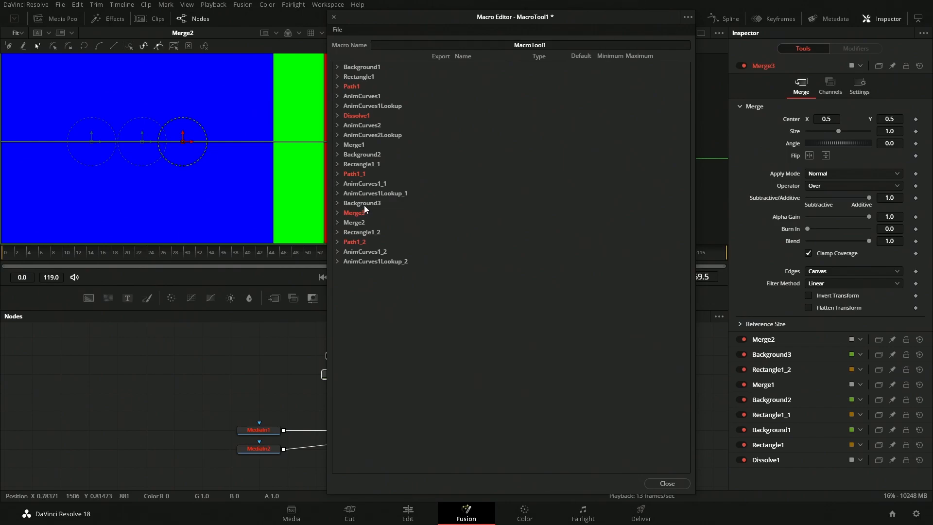
# Export Background1's top-left red, green and blue values in the macro, naming the control Color 1.
pyautogui.click(337, 67)
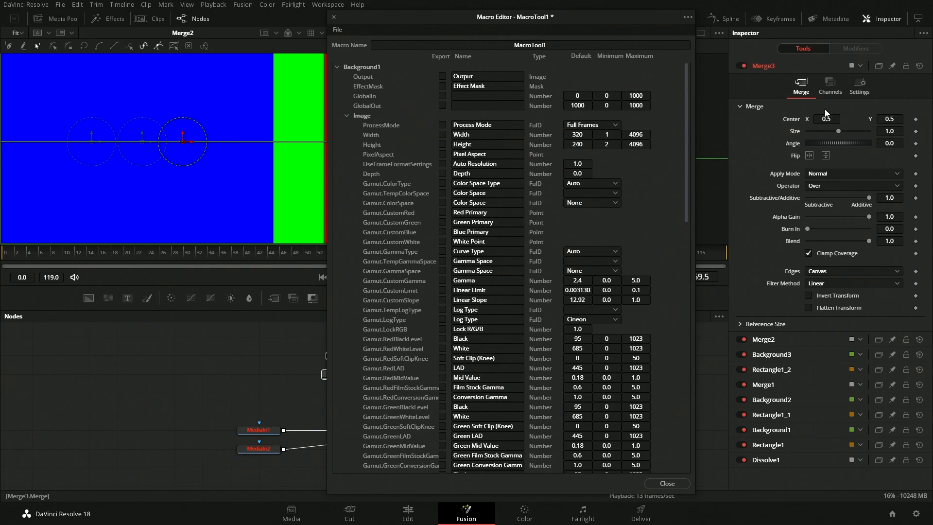
pyautogui.moveTo(533, 19); pyautogui.dragTo(514, 27)
pyautogui.click(338, 379)
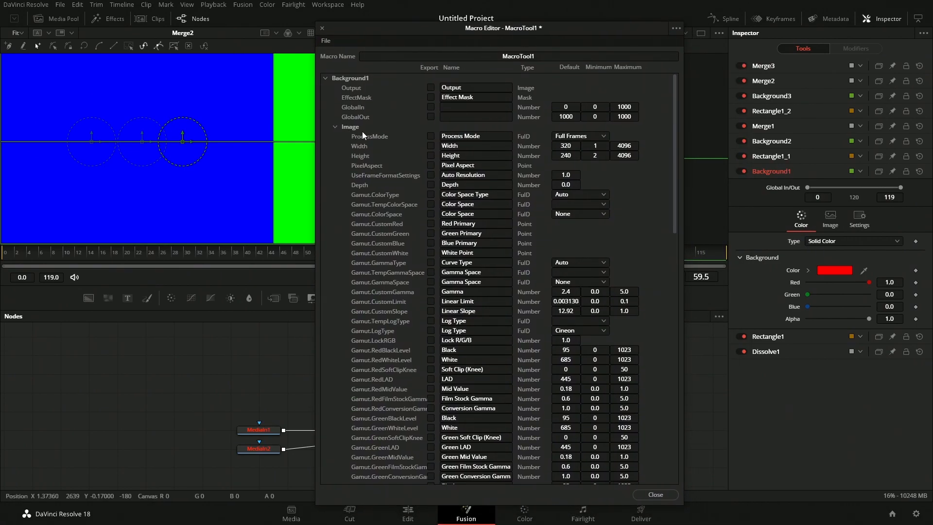
pyautogui.click(334, 127)
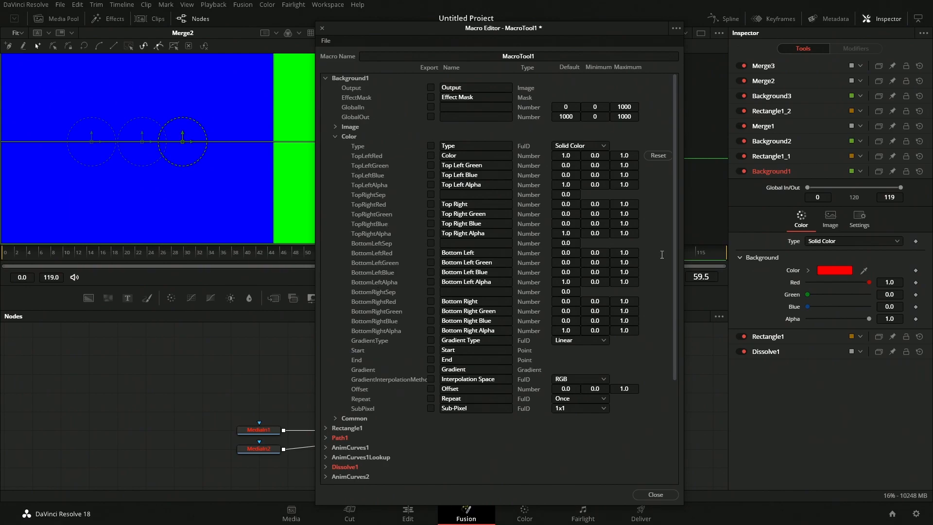
pyautogui.click(877, 241)
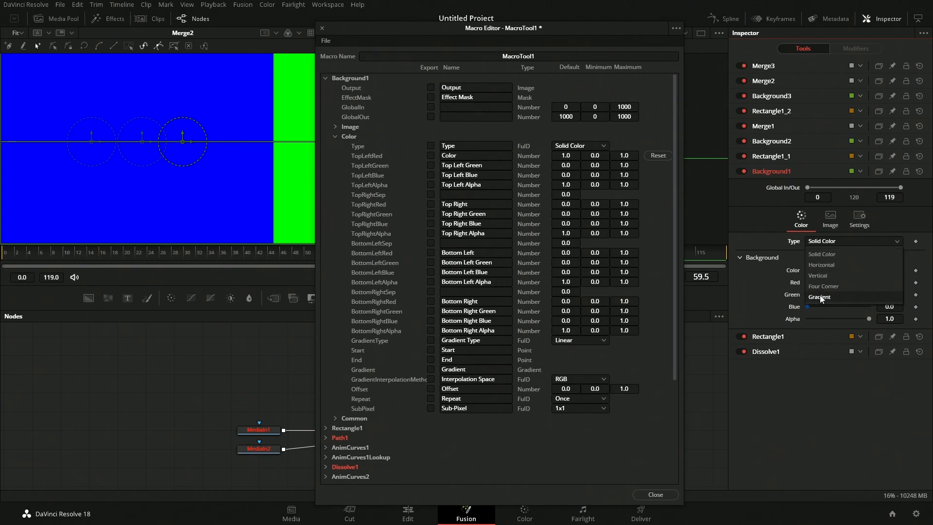
pyautogui.click(839, 241)
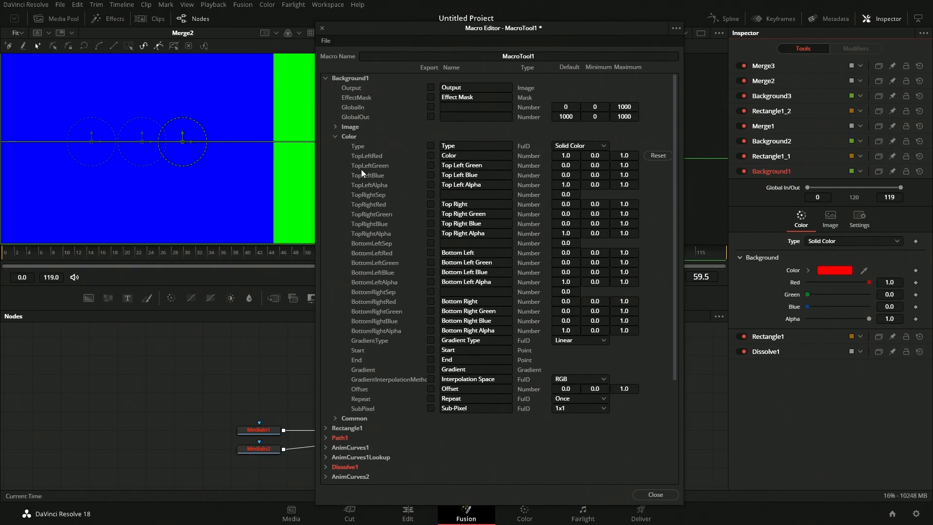
pyautogui.click(431, 156)
pyautogui.click(463, 154)
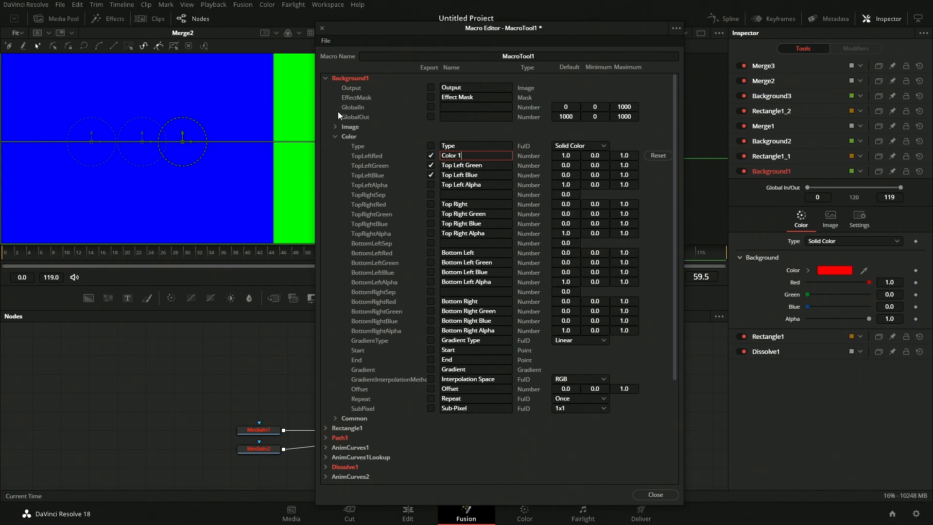
pyautogui.click(326, 78)
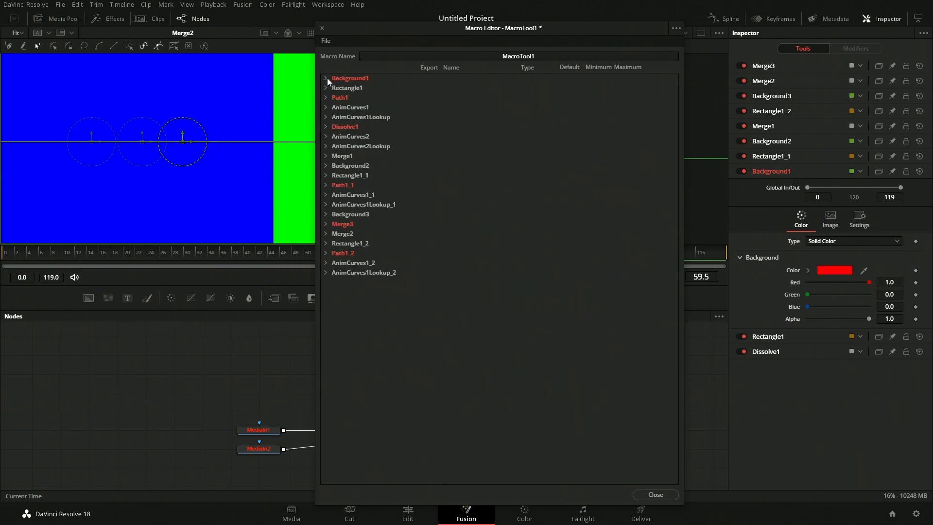
# Export Background2's top-left color values in the macro, naming the control Color 2.
pyautogui.click(326, 166)
pyautogui.click(336, 214)
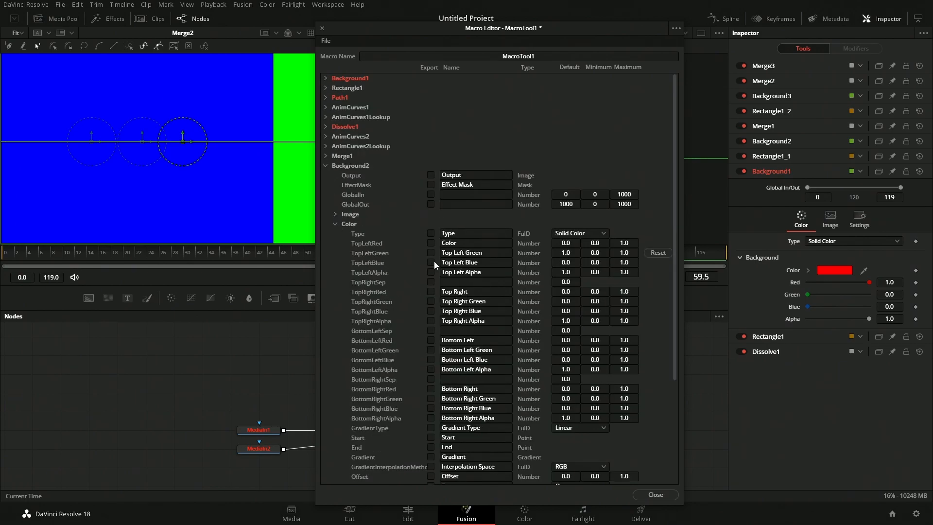
pyautogui.click(431, 243)
pyautogui.click(459, 241)
pyautogui.write('2')
pyautogui.click(326, 165)
# Export Background3's top-left red, green and blue values in the macro, naming the control Color 3.
pyautogui.click(325, 214)
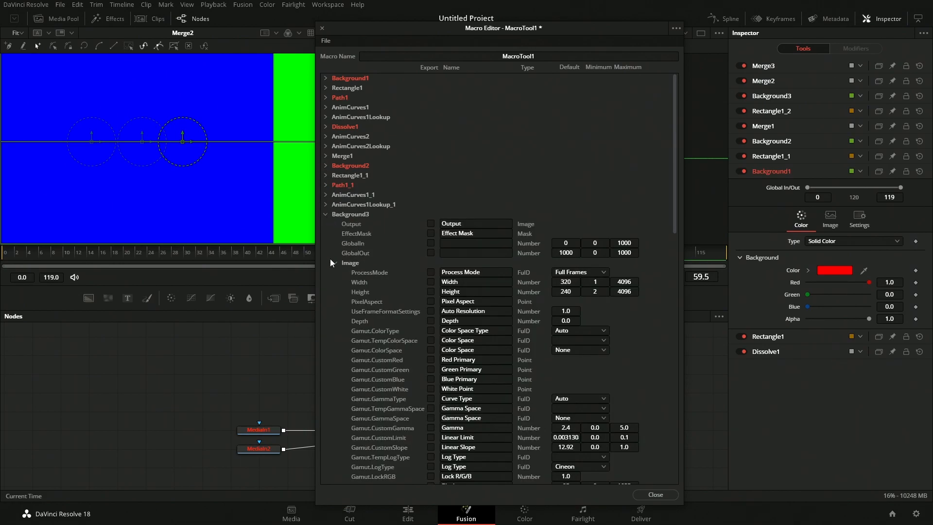
pyautogui.click(465, 293)
pyautogui.write('3')
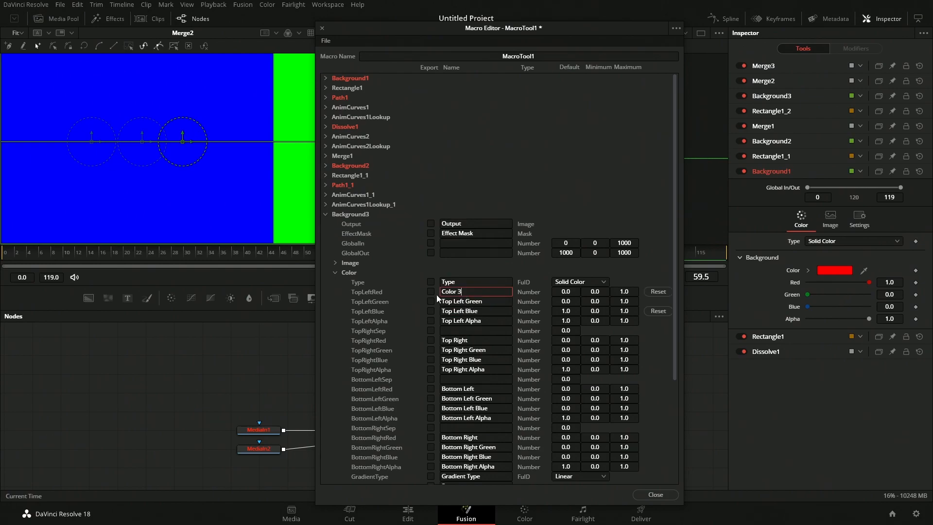
pyautogui.click(431, 291)
# Name the macro 3 Colors and close the editor, saving the changes as 3 Colors.setting.
pyautogui.click(543, 55)
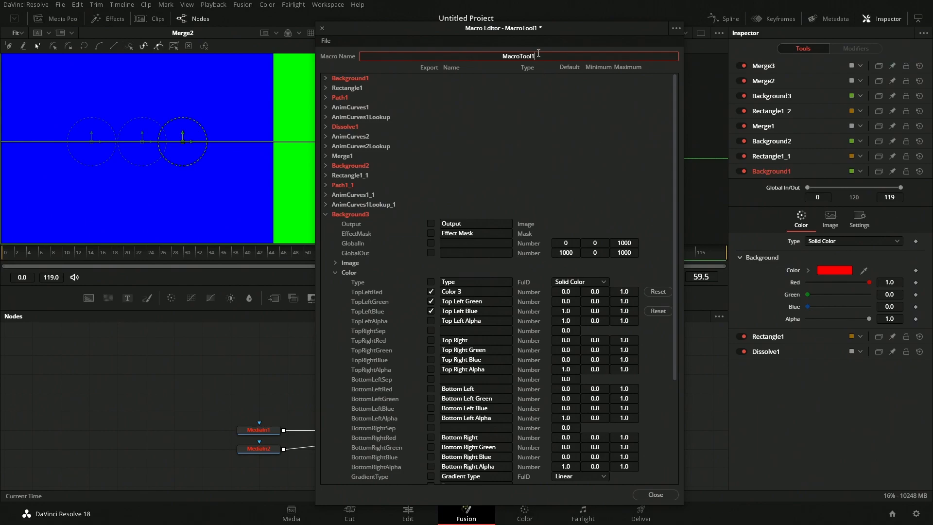
pyautogui.moveTo(538, 53); pyautogui.dragTo(497, 53)
pyautogui.click(666, 495)
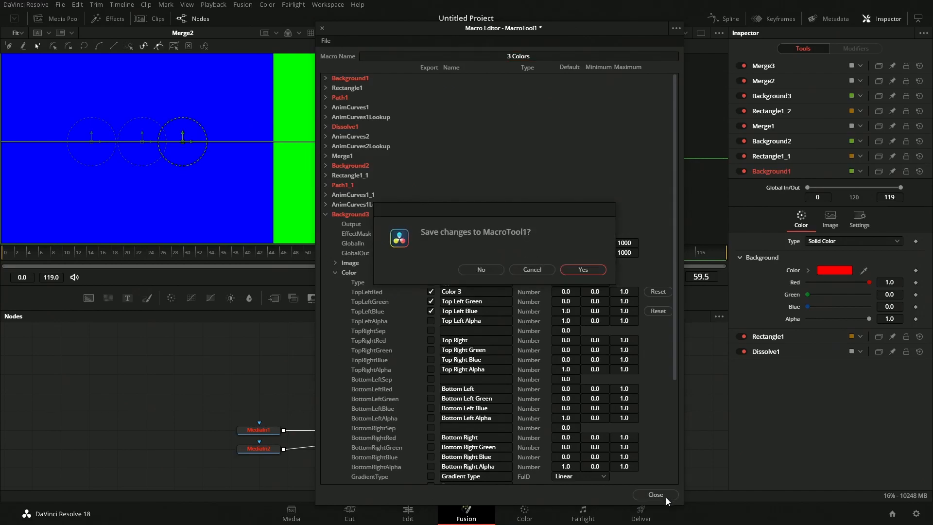
pyautogui.click(593, 269)
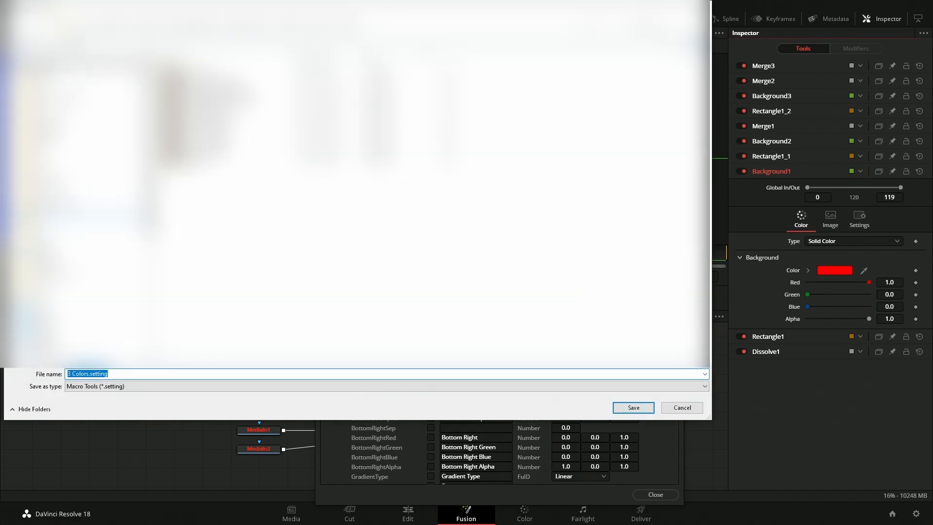
pyautogui.click(88, 338)
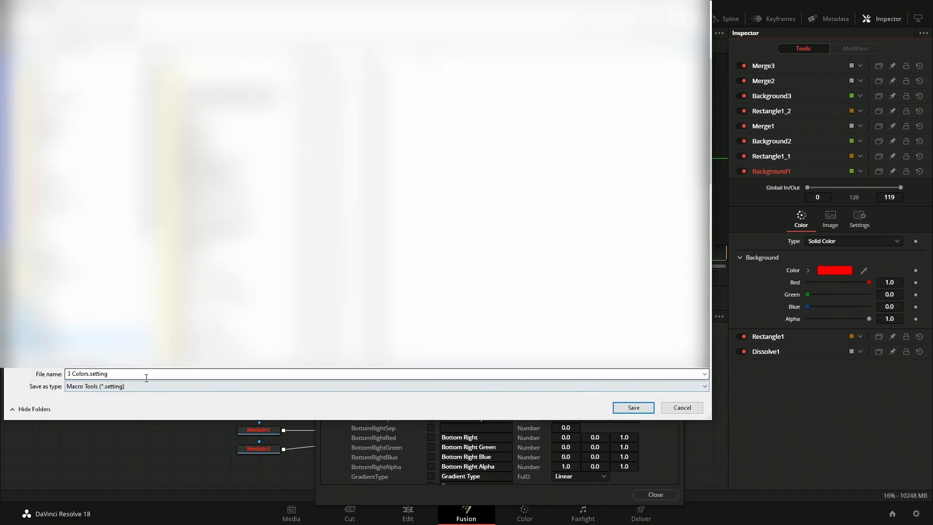
pyautogui.click(646, 407)
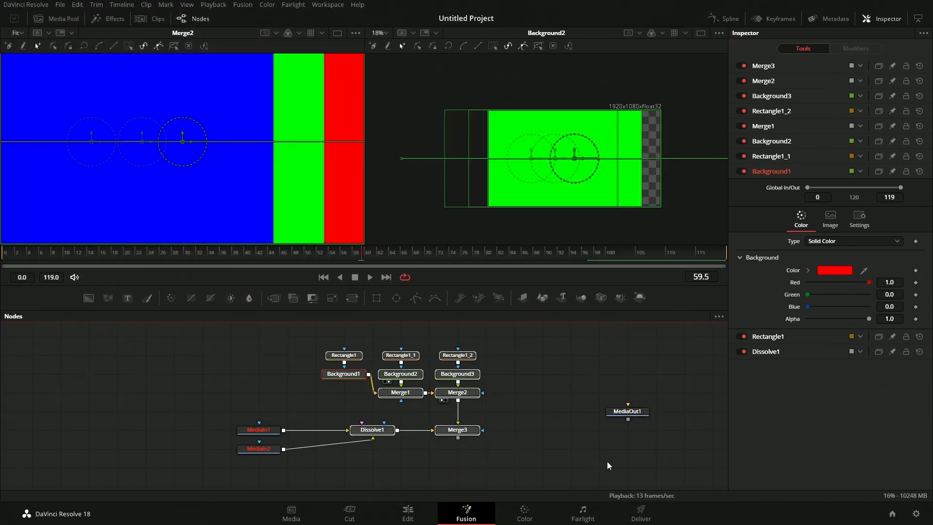
# Browse to the Edit Transitions templates in the effects library and show their folder in File Explorer.
pyautogui.click(109, 19)
pyautogui.click(5, 45)
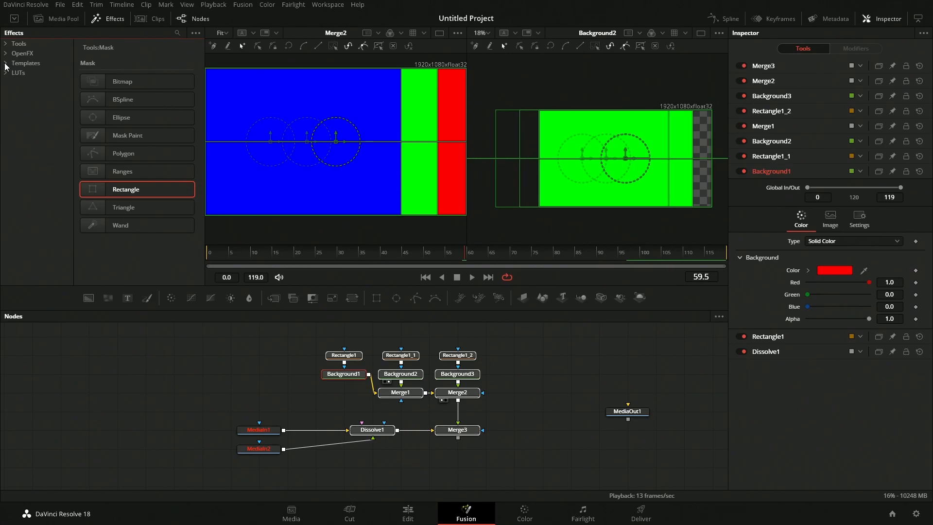
pyautogui.click(6, 64)
pyautogui.click(15, 73)
pyautogui.click(42, 113)
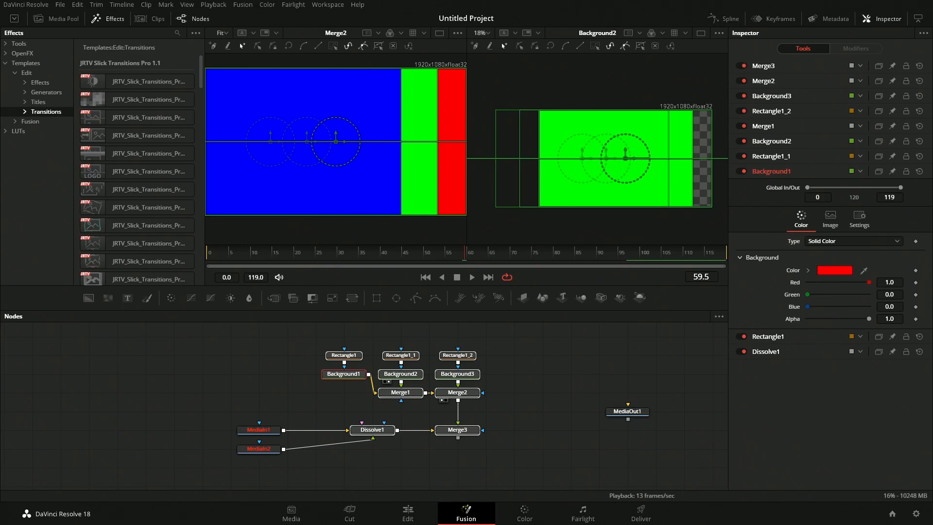
pyautogui.moveTo(932, 185); pyautogui.dragTo(379, 1)
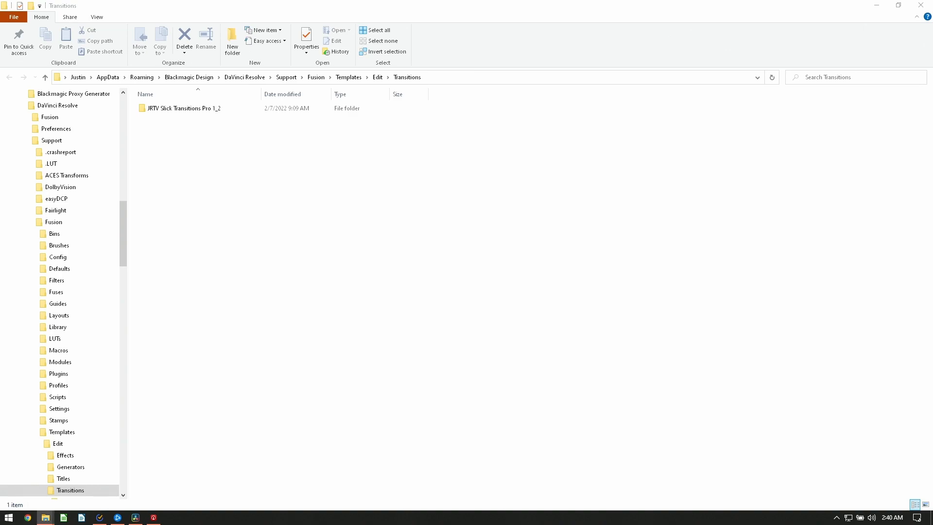
pyautogui.moveTo(932, 194); pyautogui.dragTo(387, 314)
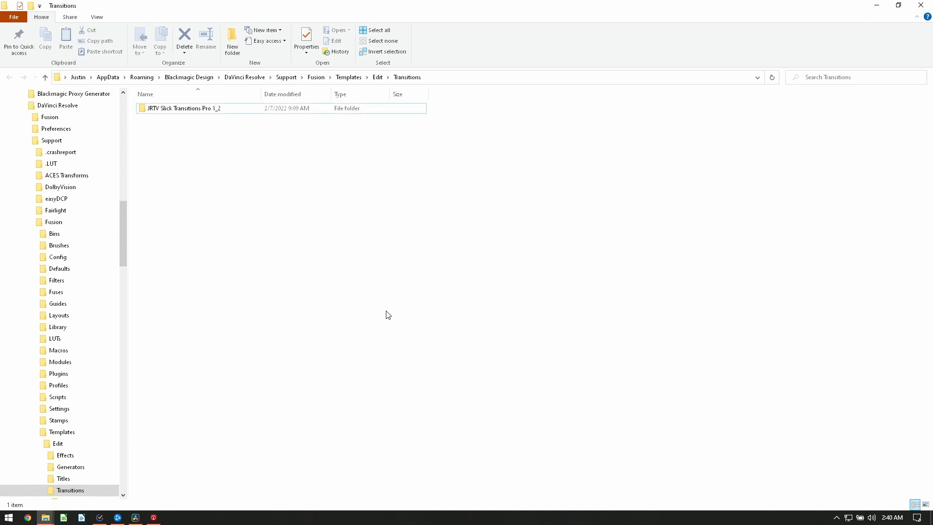
# Place 3 Colors.setting in the Templates > Edit > Transitions folder and close File Explorer.
pyautogui.click(223, 173)
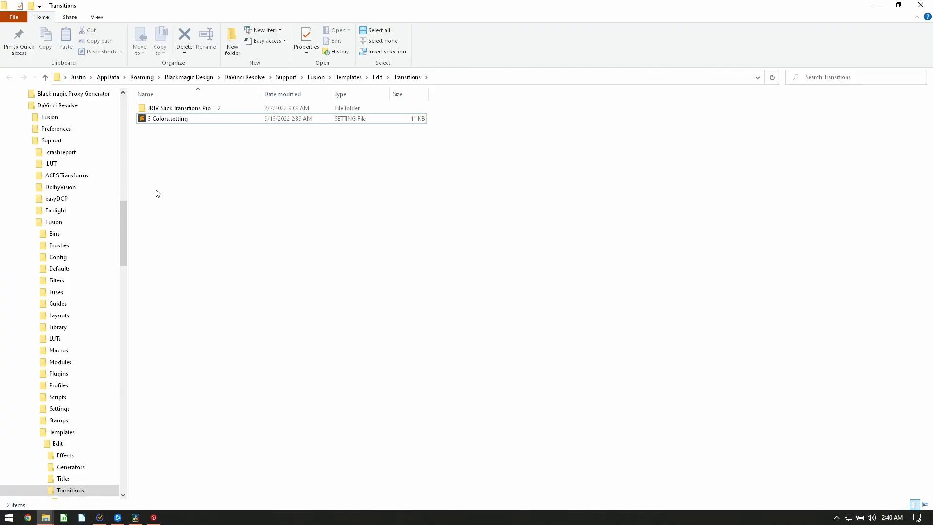
pyautogui.click(180, 119)
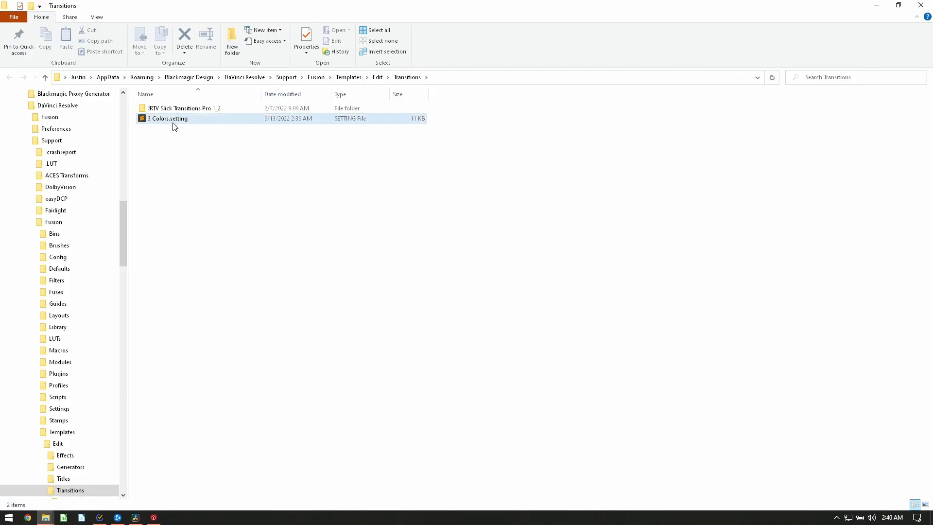
pyautogui.click(920, 5)
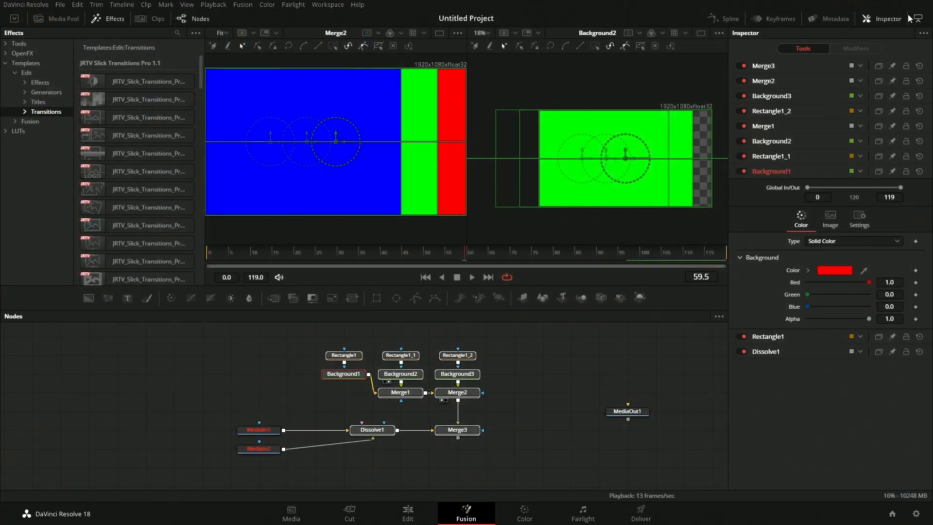
# Place the two bridge clips on the Edit page timeline and ripple-trim the first clip's end at 01:00:10:04 and the second's start at 01:00:14:07.
pyautogui.click(413, 518)
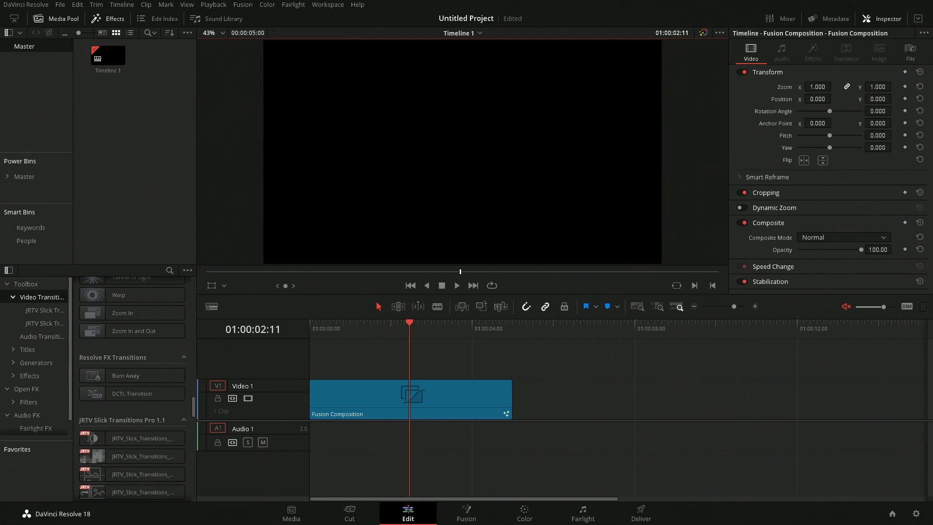
pyautogui.moveTo(729, 327); pyautogui.dragTo(576, 410)
pyautogui.click(723, 327)
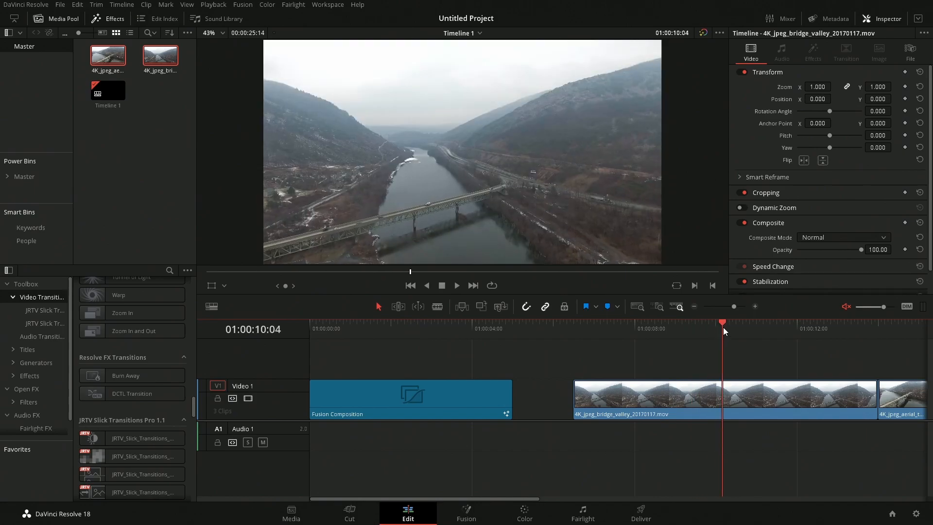
pyautogui.hotkey('ctrl', 'shift', ']')
pyautogui.click(889, 325)
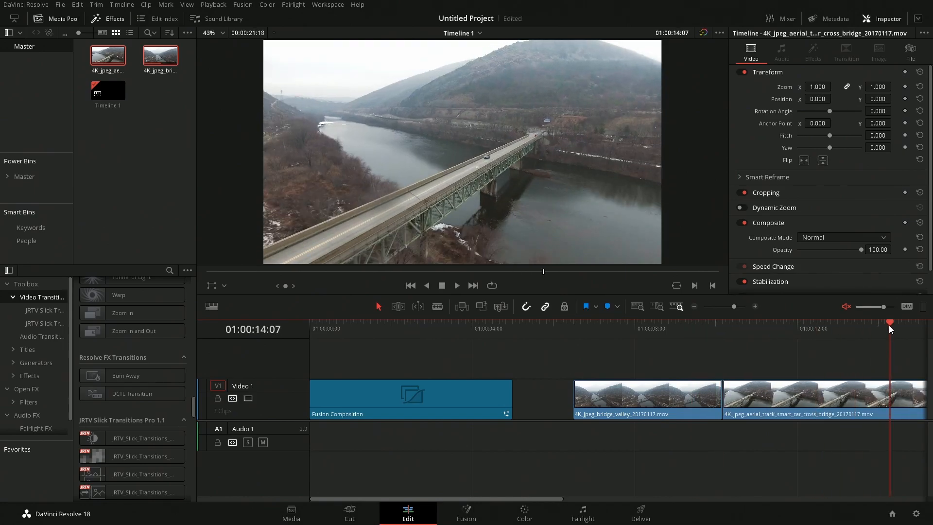
pyautogui.hotkey('ctrl', 'shift', '[')
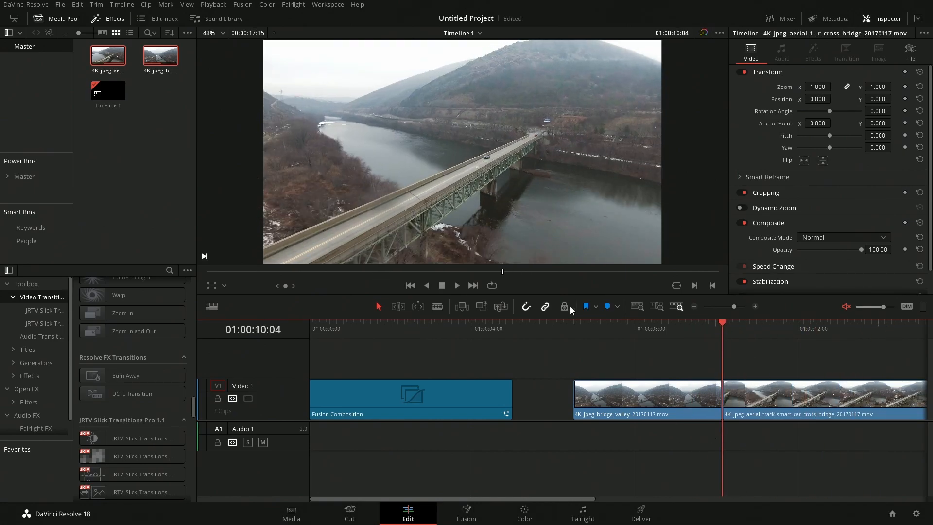
# Search the video transitions for 3 and apply the 3 Colors transition to the cut between the two bridge clips.
pyautogui.moveTo(689, 325); pyautogui.dragTo(728, 336)
pyautogui.click(36, 297)
pyautogui.click(139, 315)
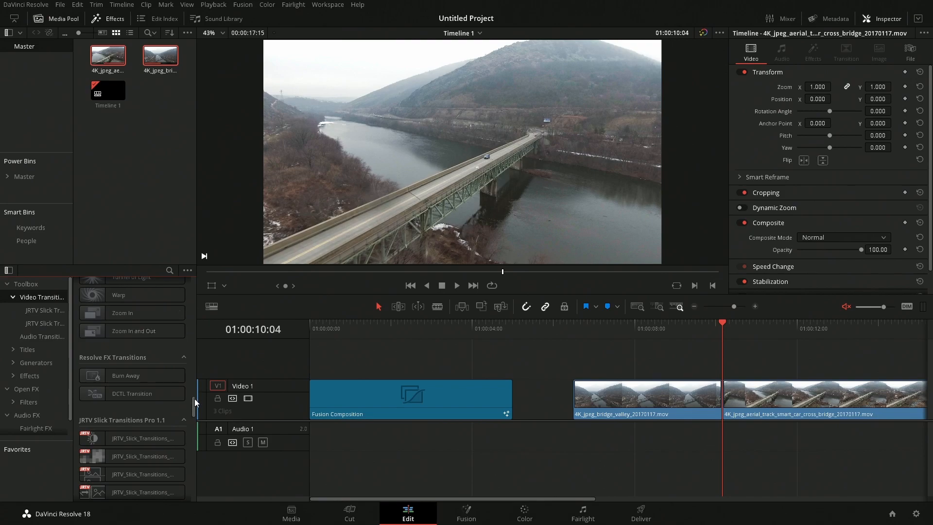
pyautogui.scroll(3, 194, 410)
pyautogui.click(169, 270)
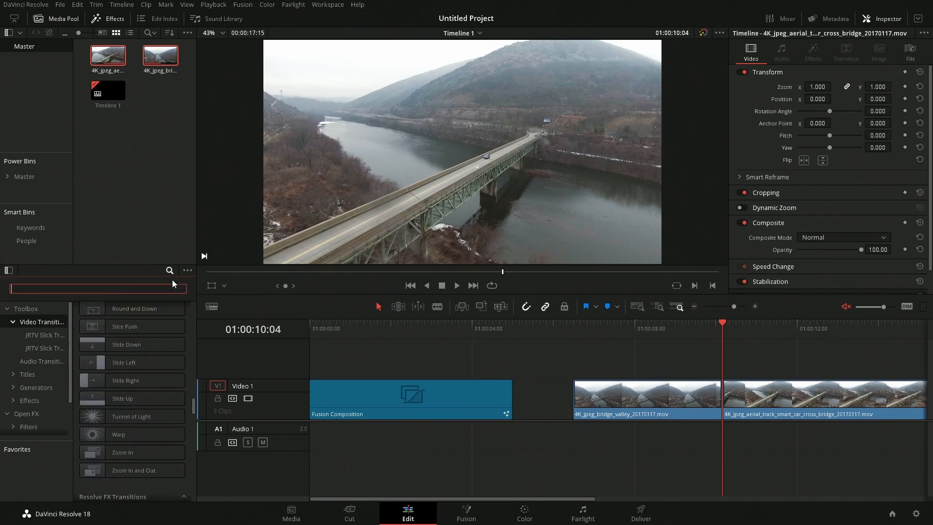
pyautogui.write('3')
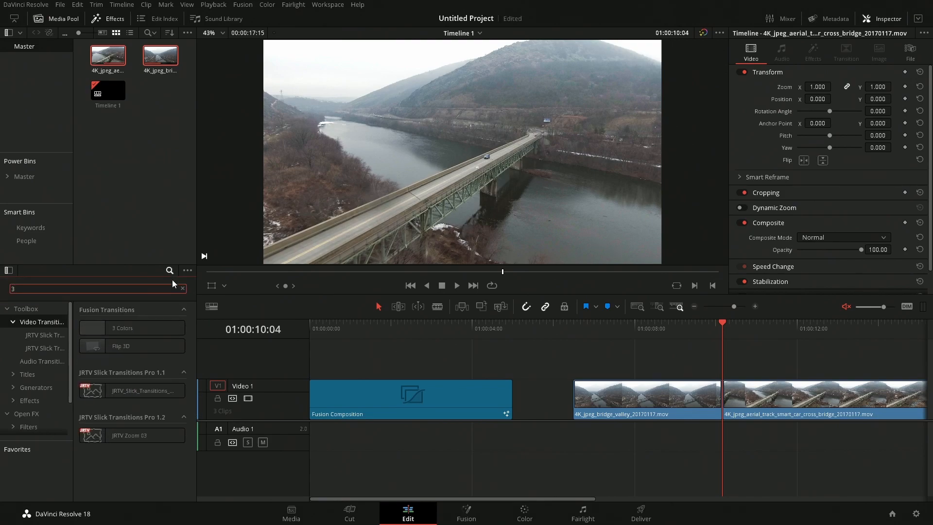
pyautogui.moveTo(101, 330); pyautogui.dragTo(721, 394)
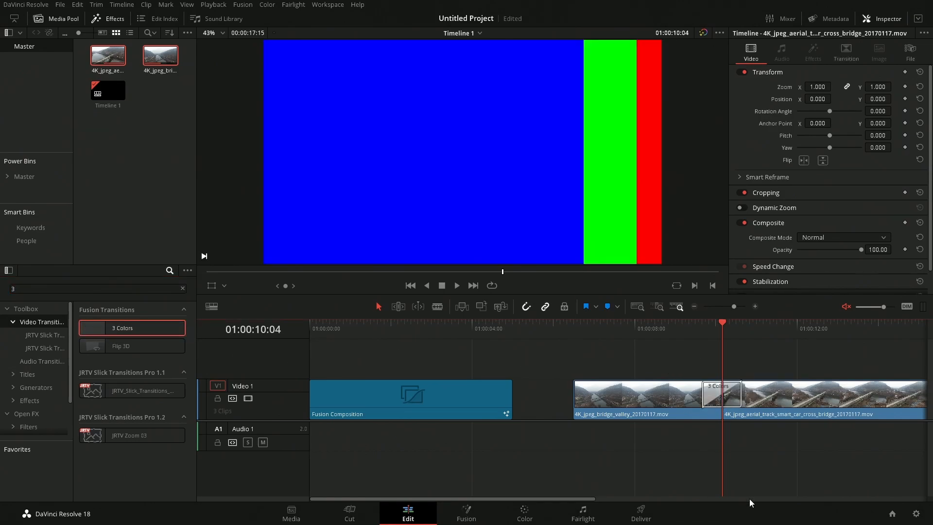
# Play the timeline across the cut between the bridge clips to preview the 3 Colors transition.
pyautogui.click(702, 333)
pyautogui.press('space')
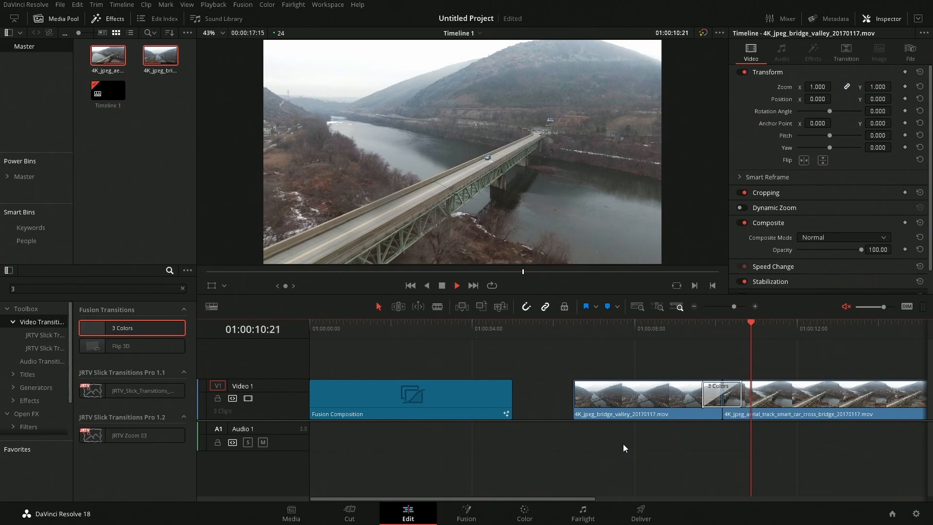
pyautogui.click(668, 322)
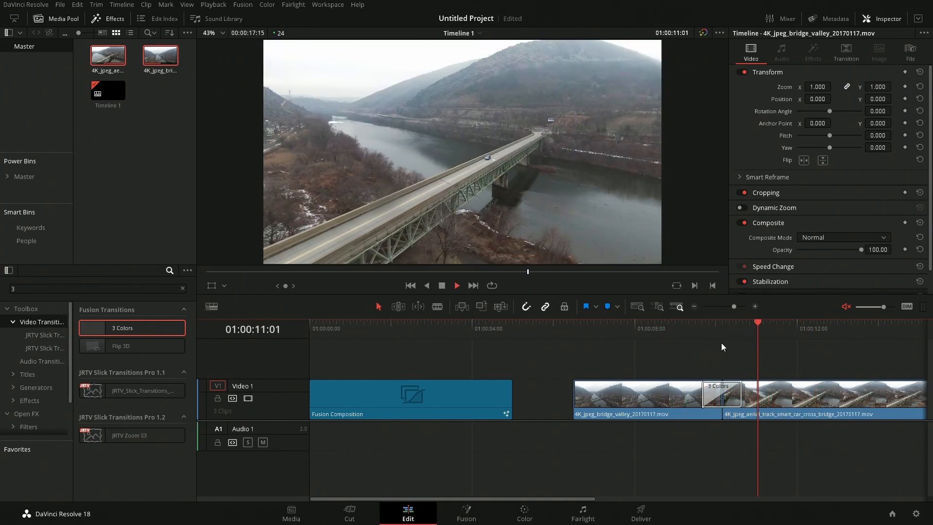
# Select the 3 Colors transition with the playhead on the cut and inspect its three color controls in the full-height Inspector.
pyautogui.click(723, 337)
pyautogui.click(734, 394)
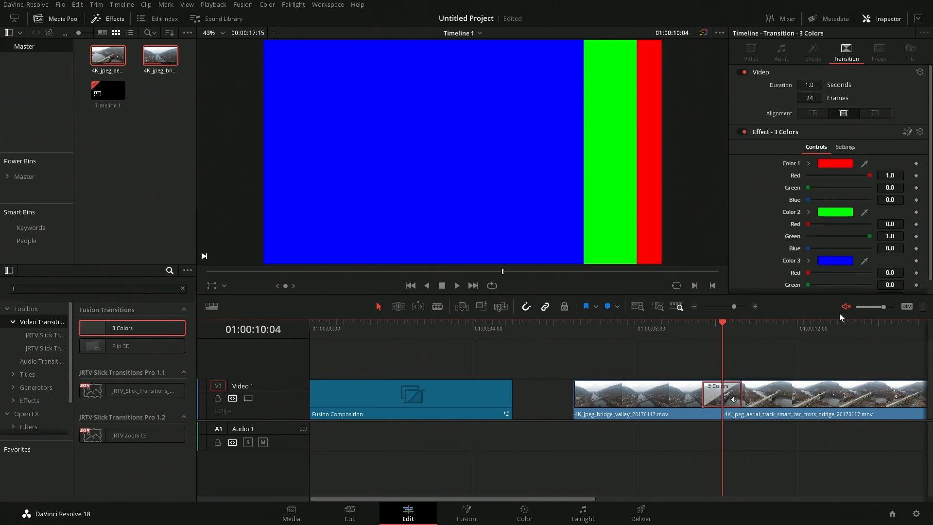
pyautogui.click(917, 18)
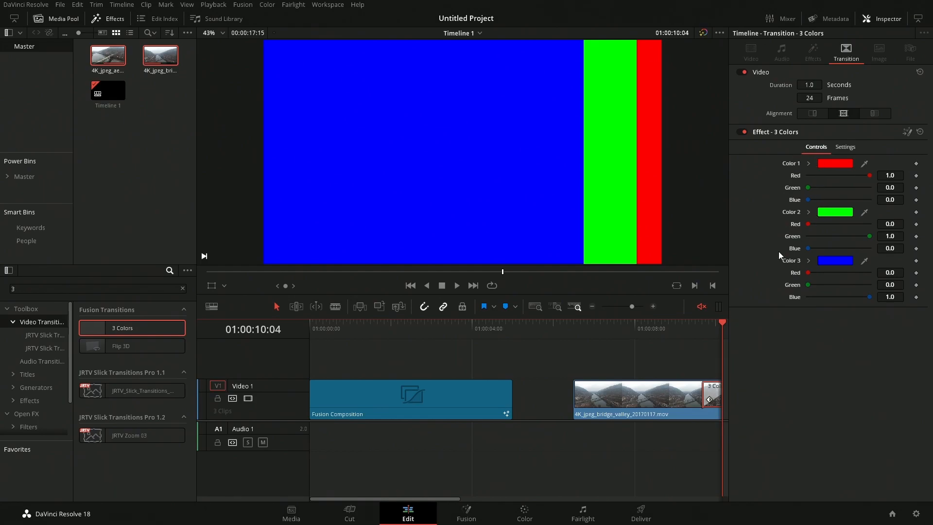
pyautogui.click(918, 18)
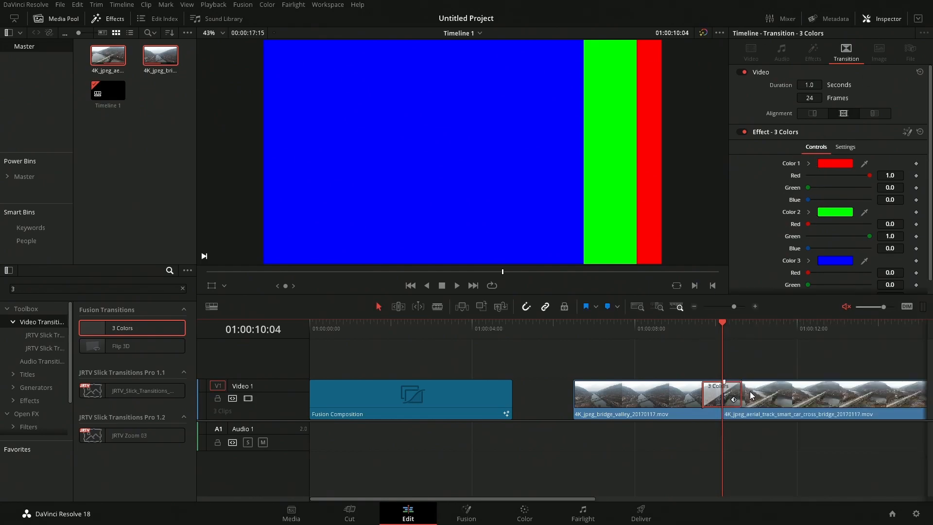
# Shorten the 3 Colors transition to 10 frames and play the timeline across it.
pyautogui.moveTo(741, 394); pyautogui.dragTo(729, 394)
pyautogui.click(701, 329)
pyautogui.press('space')
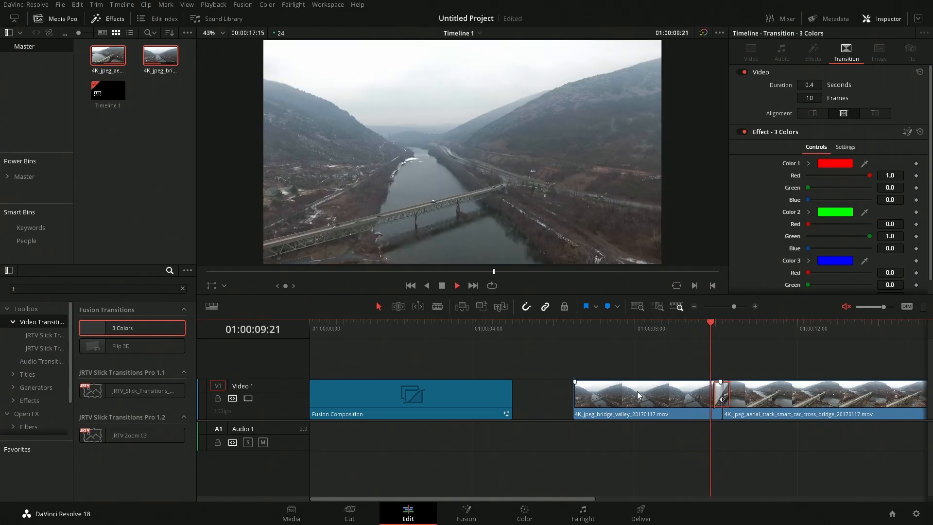
# Lengthen the 3 Colors transition to 70 frames and play it from before its start.
pyautogui.moveTo(727, 393); pyautogui.dragTo(779, 394)
pyautogui.click(645, 332)
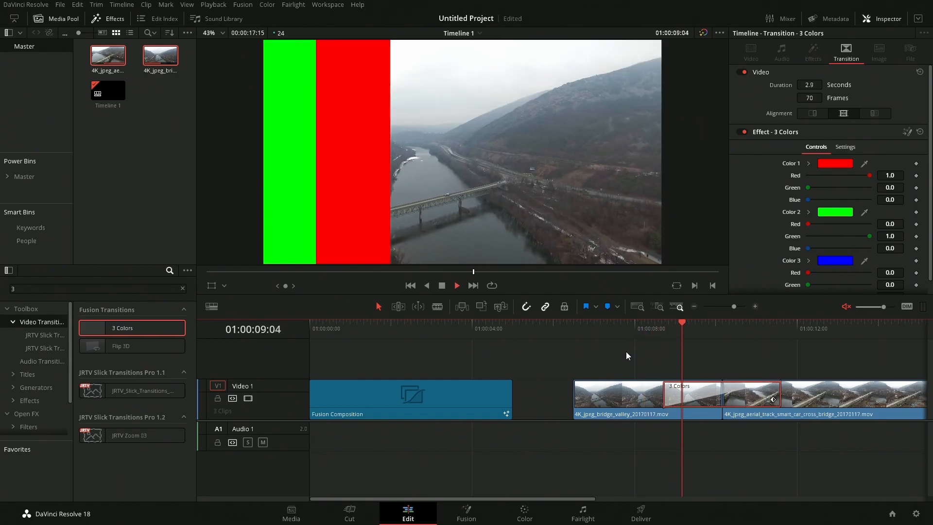